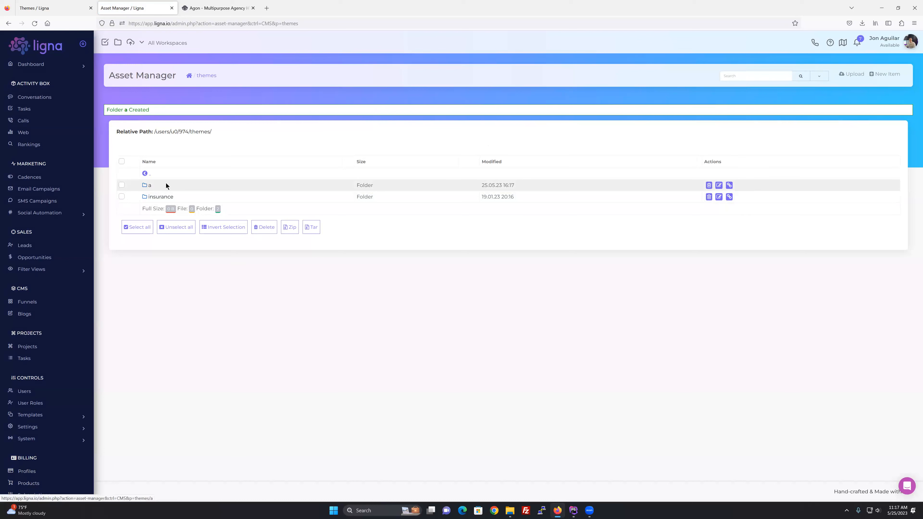
Upload the demo-v5 assets folder from File Explorer into the themes/a folder
left_click(150, 185)
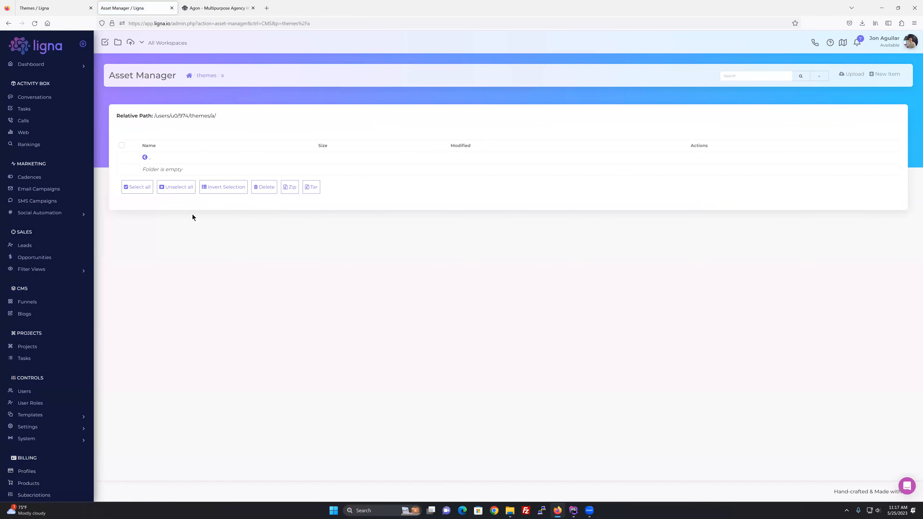
left_click(858, 75)
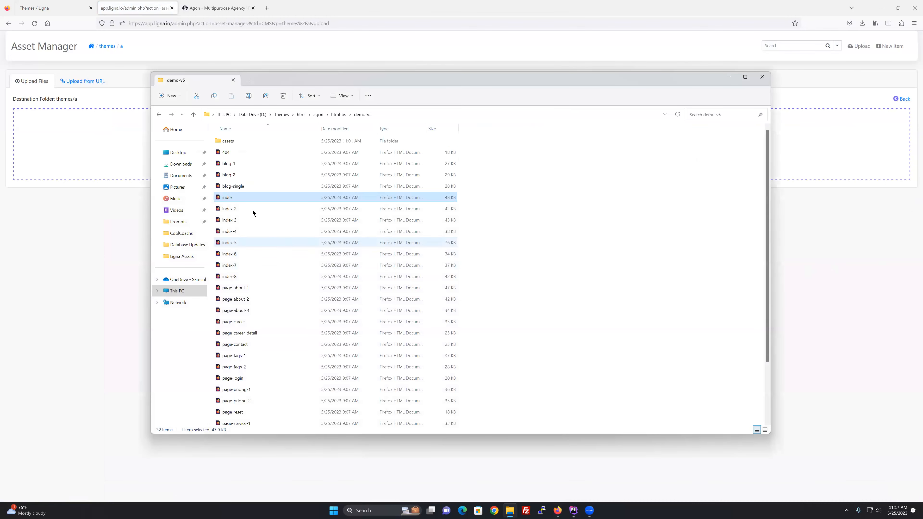
double_click(229, 141)
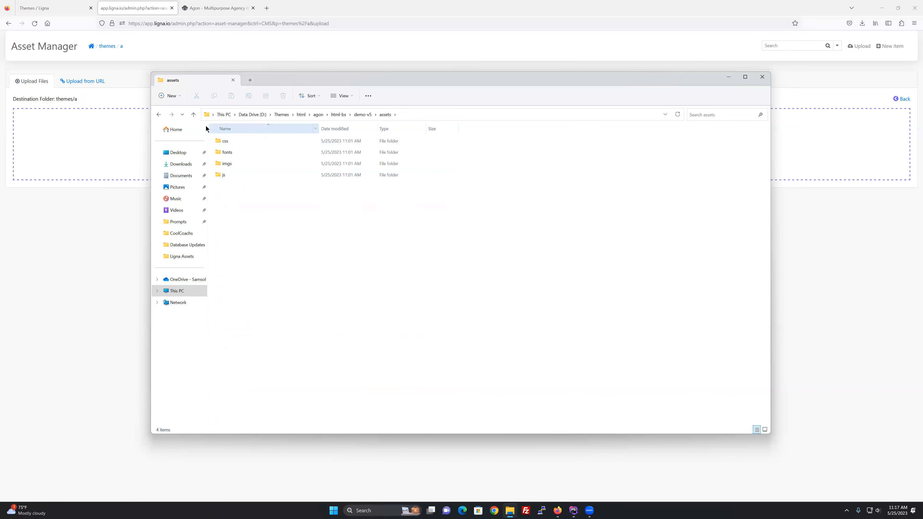
left_click(194, 114)
left_click_drag(315, 81, 922, 82)
left_click_drag(922, 156, 343, 149)
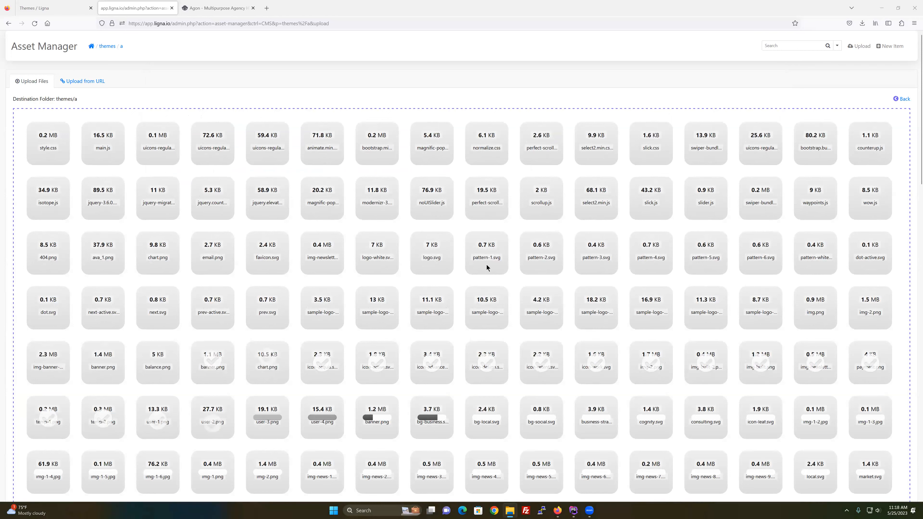
Check the upload progress across the whole list of theme asset files
scroll(487, 266, "down", 3)
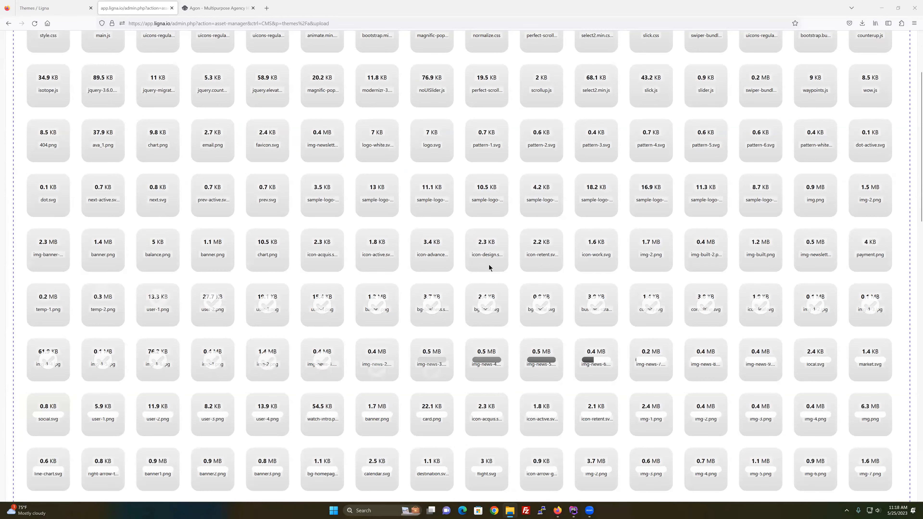
scroll(489, 266, "up", 3)
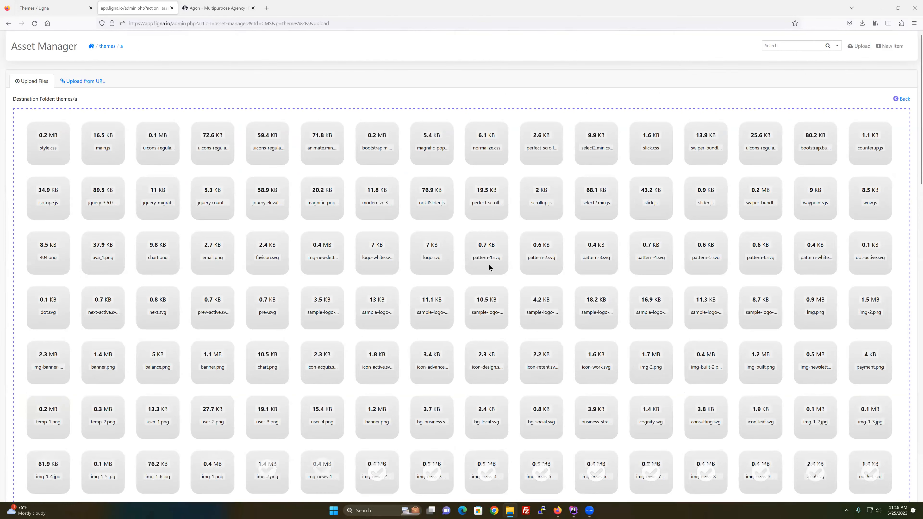
scroll(489, 264, "down", 3)
scroll(492, 264, "up", 3)
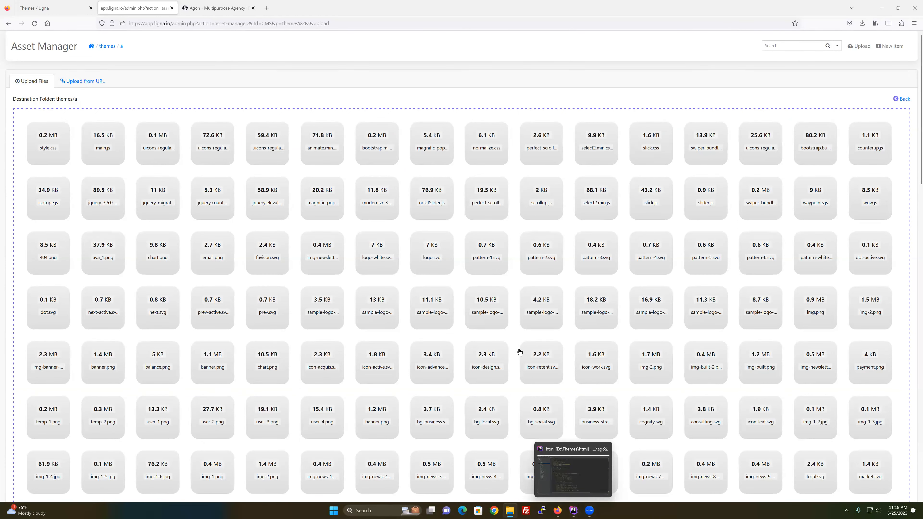
scroll(520, 352, "down", 15)
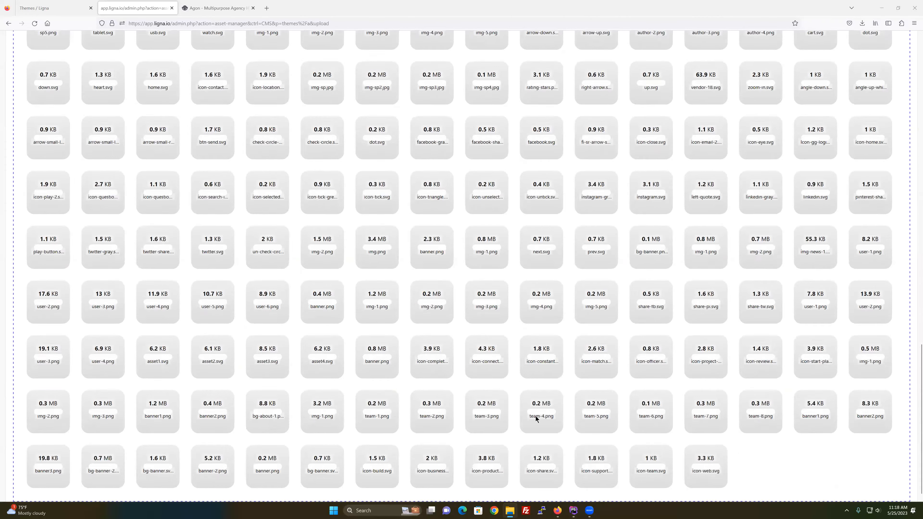
scroll(536, 416, "up", 10)
Switch to PhpStorm and examine the assets/css/style.css stylesheet link in the head of index.html
left_click(574, 511)
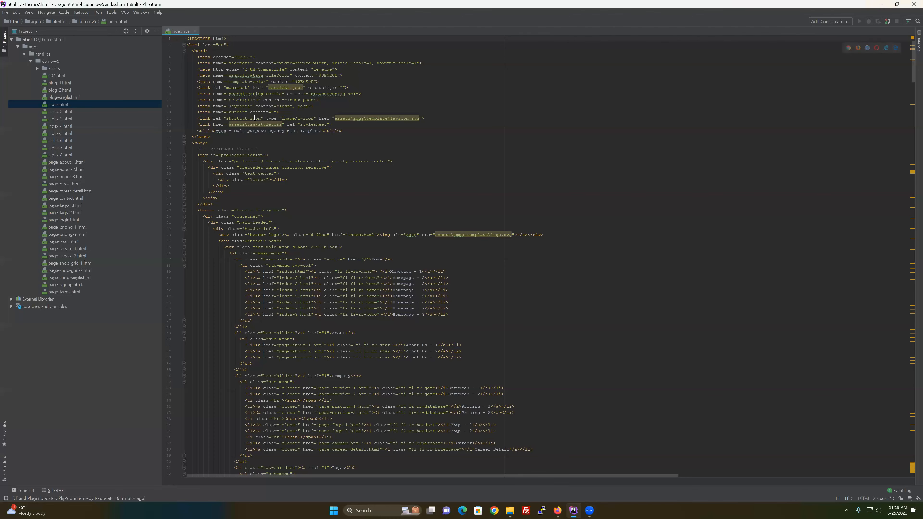
left_click(229, 125)
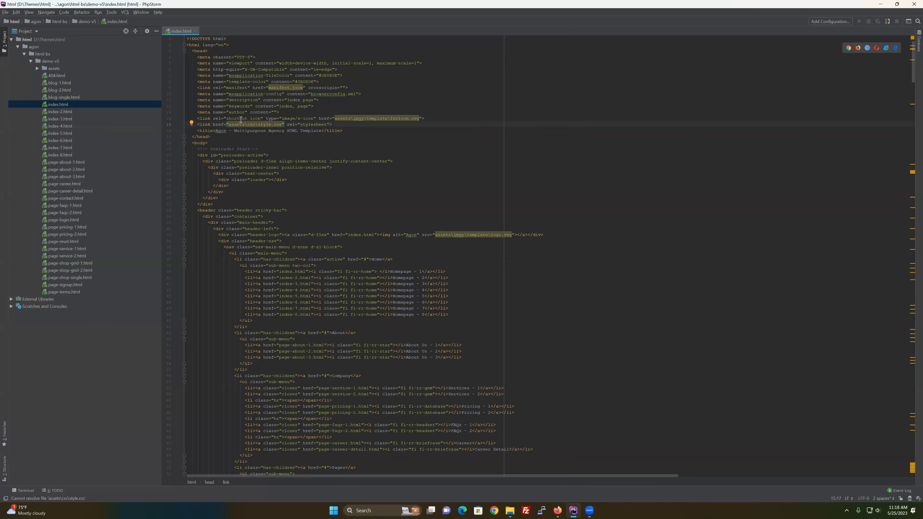
mouse_move(258, 124)
Switch back to Firefox, check the remaining uploads and return to the themes/a folder listing
left_click(561, 511)
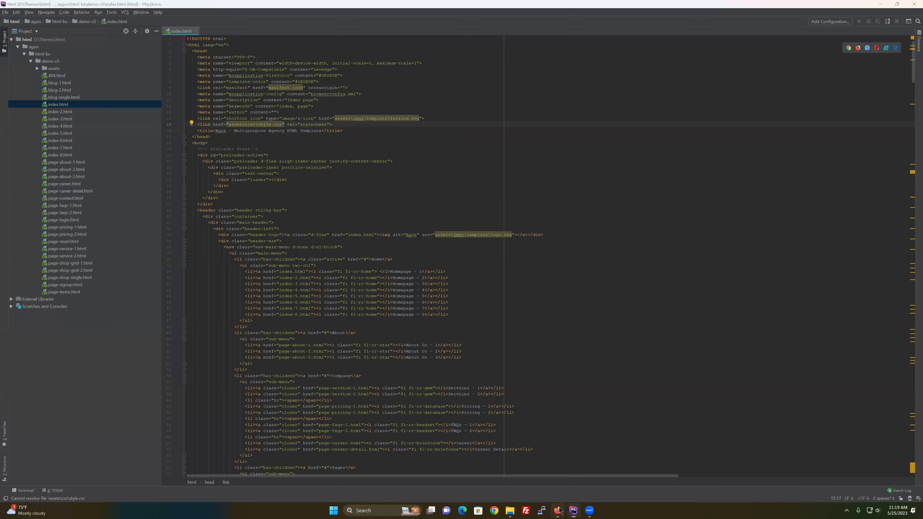
scroll(513, 373, "down", 14)
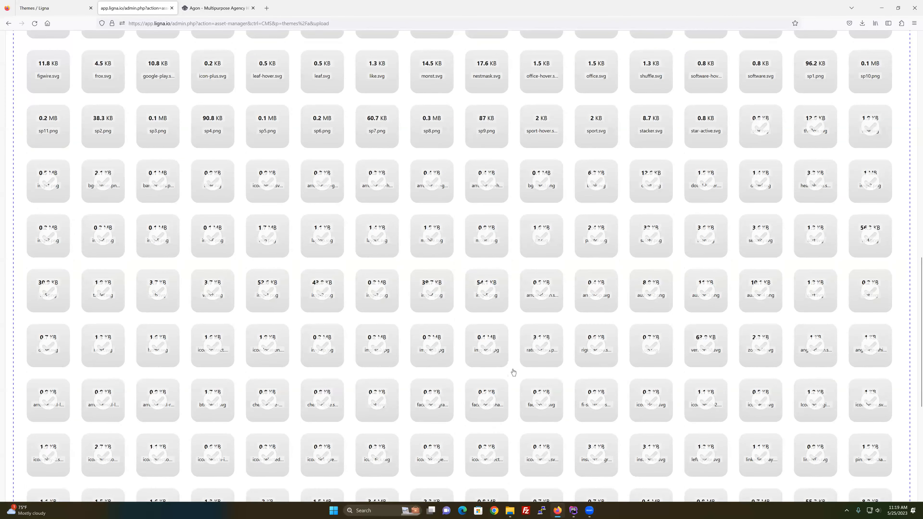
scroll(511, 360, "up", 15)
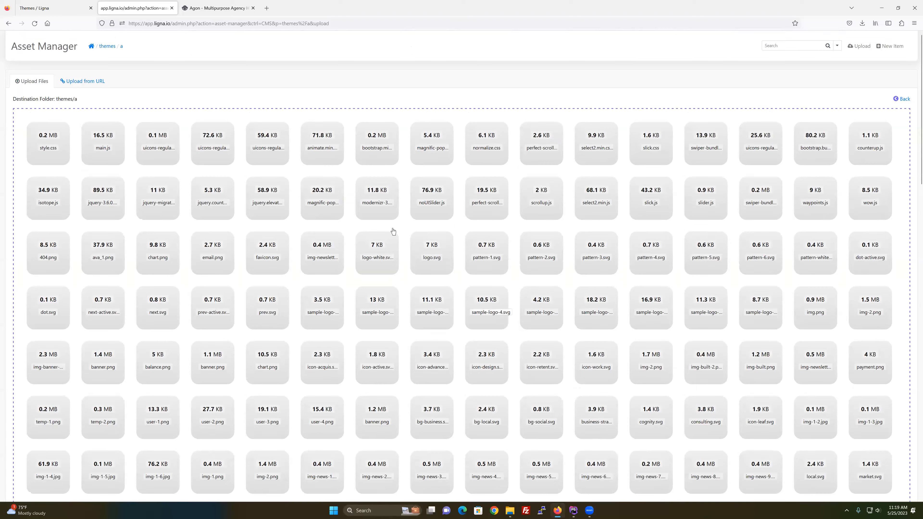
left_click(905, 100)
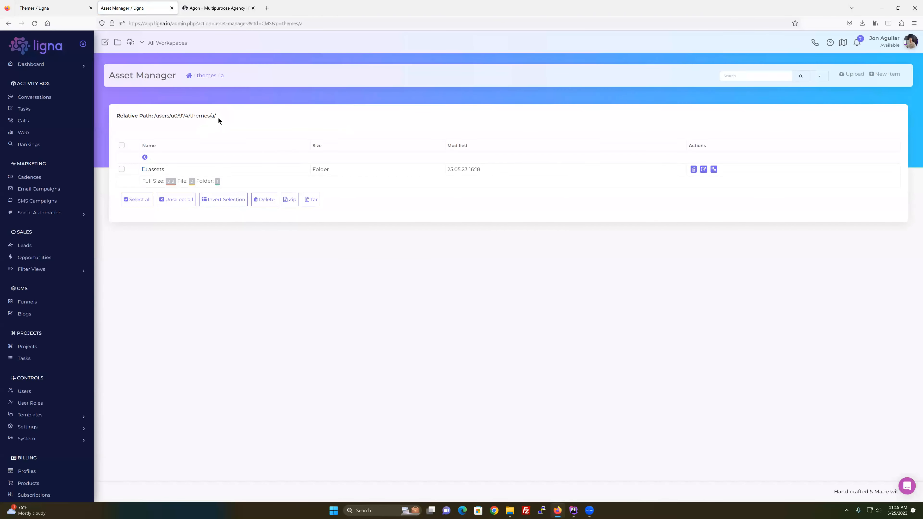
Select the full relative path of the themes/a folder
left_click_drag(218, 117, 155, 116)
left_click(218, 115)
left_click_drag(217, 116, 155, 115)
left_click(48, 9)
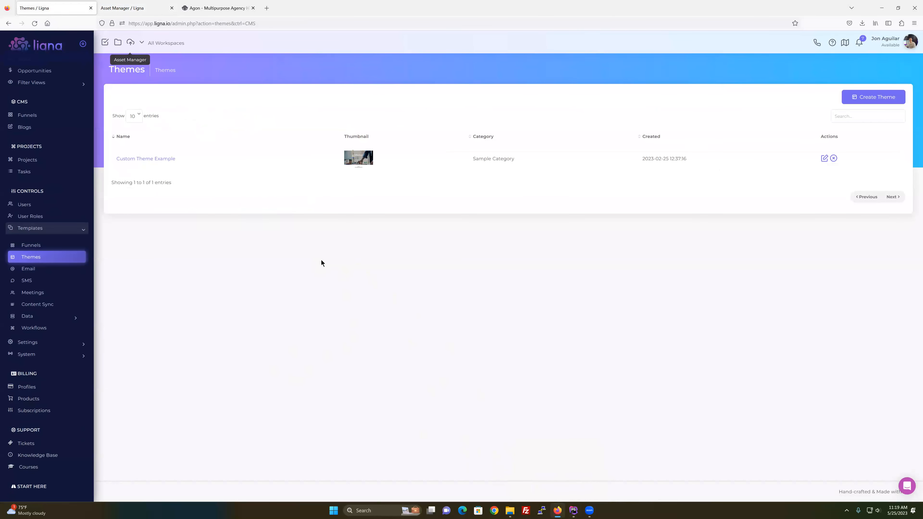
left_click(857, 103)
type("A Theme")
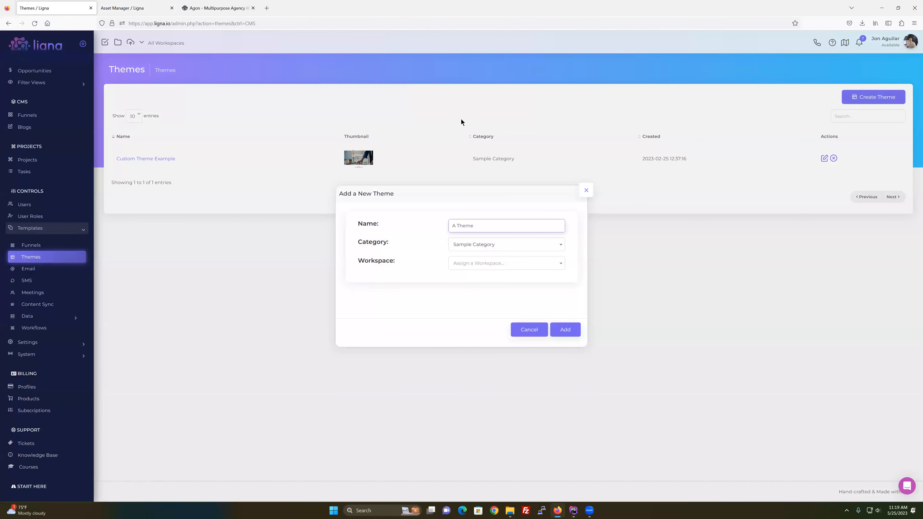
left_click(482, 248)
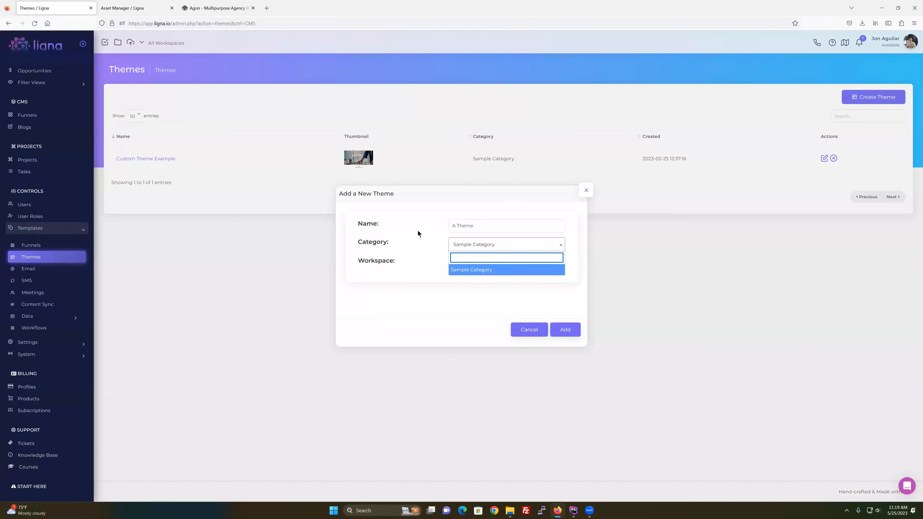
left_click(414, 243)
left_click(586, 190)
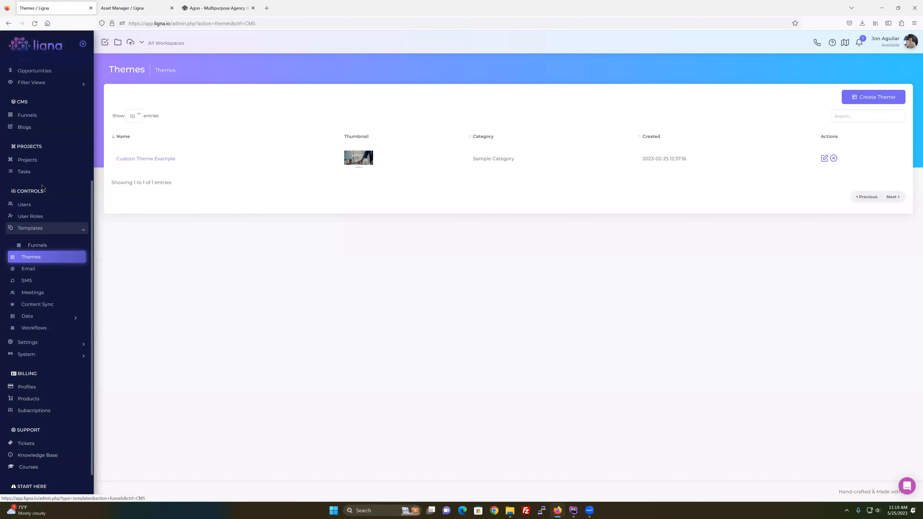
Open Funnels in a separate browser tab and examine the category labels of the themes offered for a new funnel
scroll(28, 185, "up", 3)
right_click(29, 185)
left_click(48, 193)
left_click(140, 9)
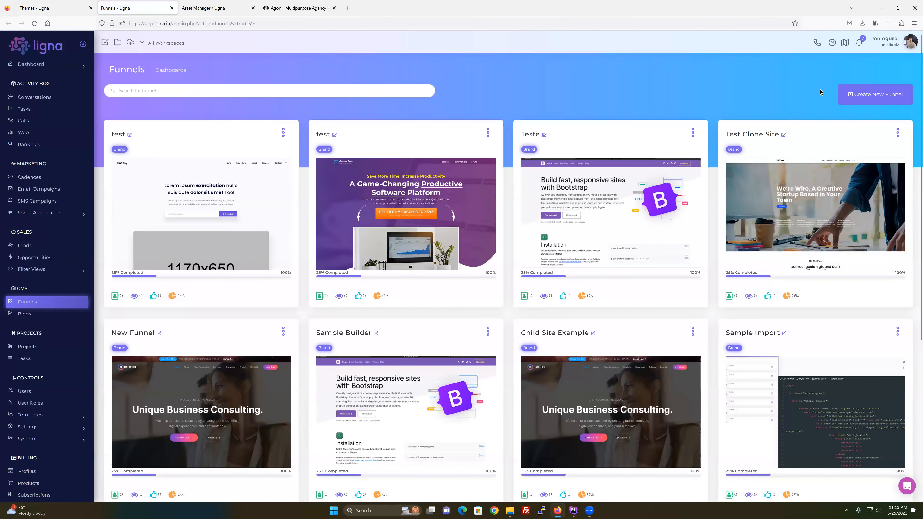
left_click(860, 94)
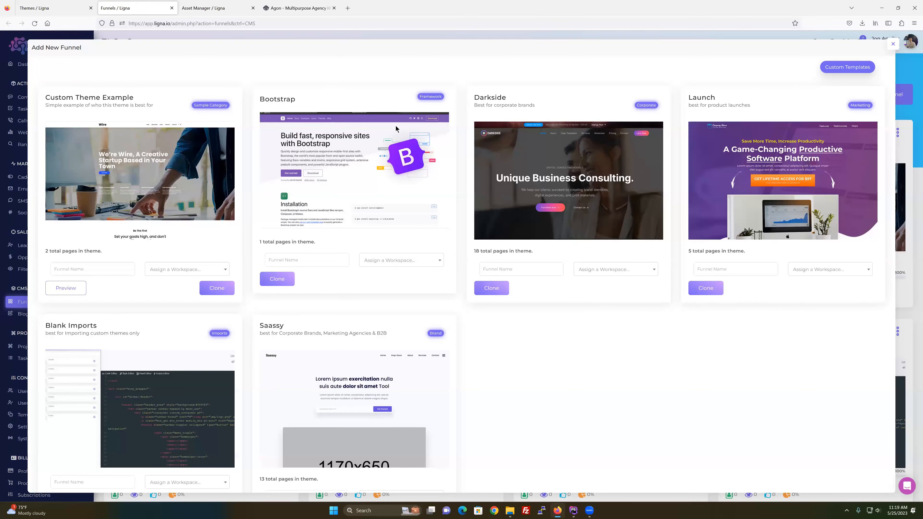
double_click(421, 97)
left_click(442, 99)
left_click_drag(158, 106, 64, 106)
Create a theme named A Theme in Sample Category, leaving the workspace unassigned
left_click(58, 14)
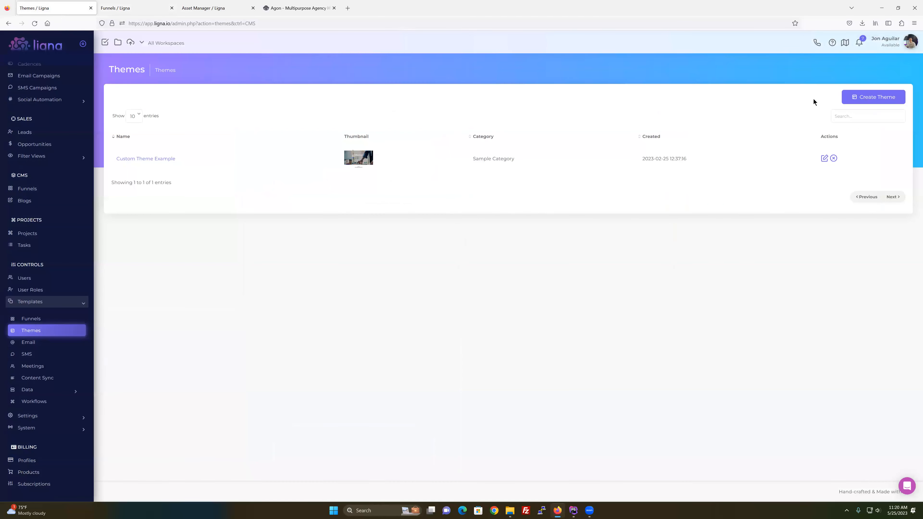
left_click(852, 96)
type("A Theme")
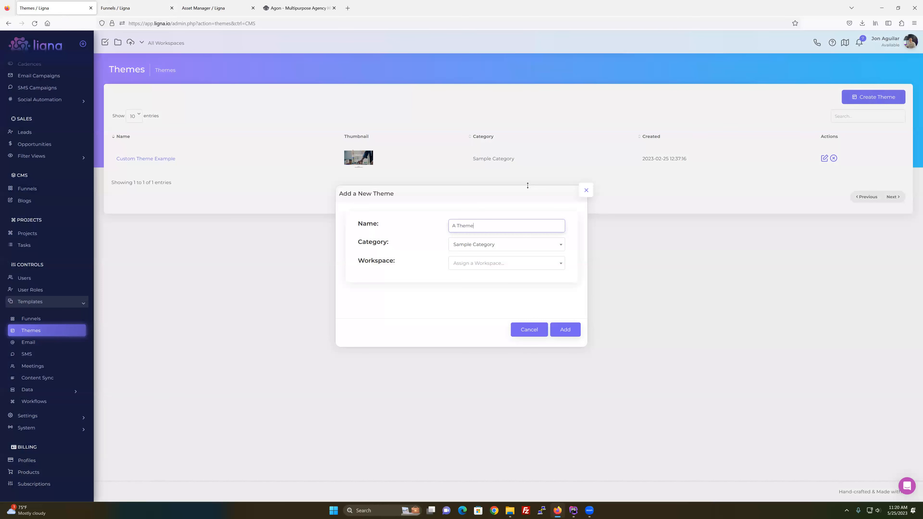
left_click(480, 247)
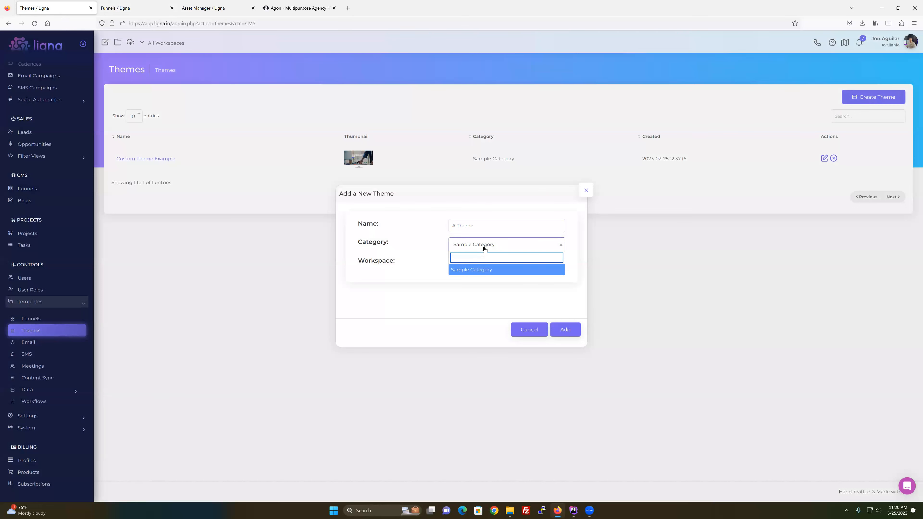
left_click(442, 246)
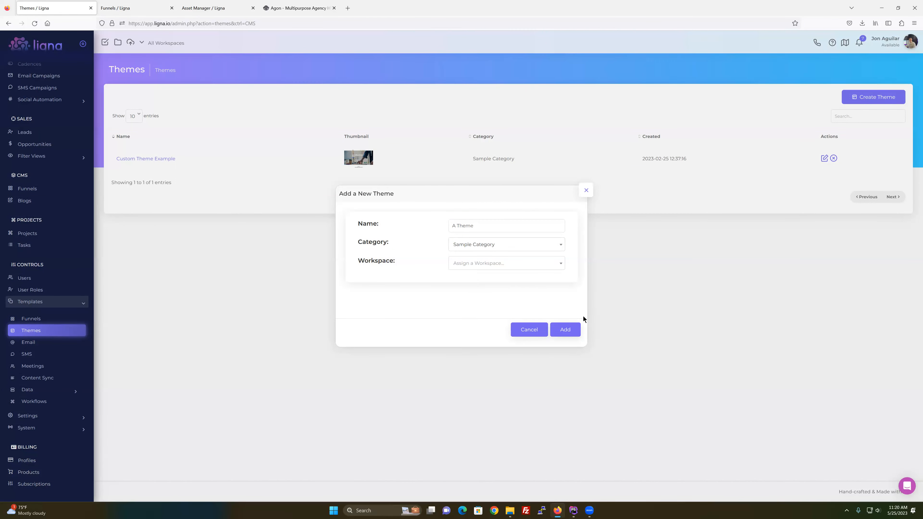
left_click(564, 330)
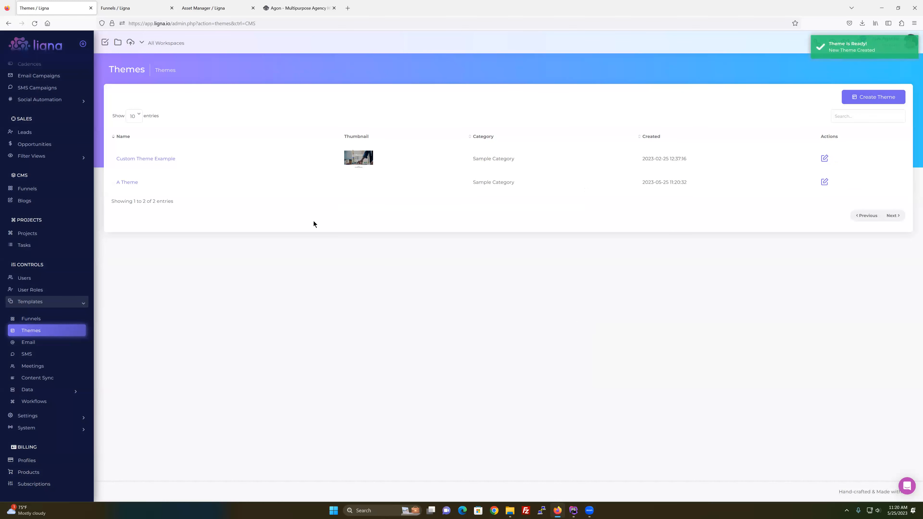
Open A Theme for editing and display its assets section
left_click(126, 182)
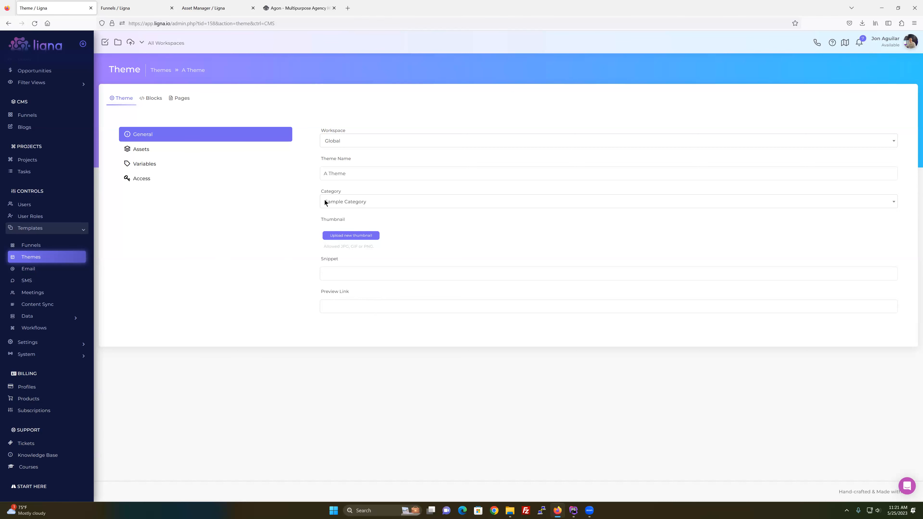
left_click(115, 8)
left_click(58, 8)
left_click(147, 151)
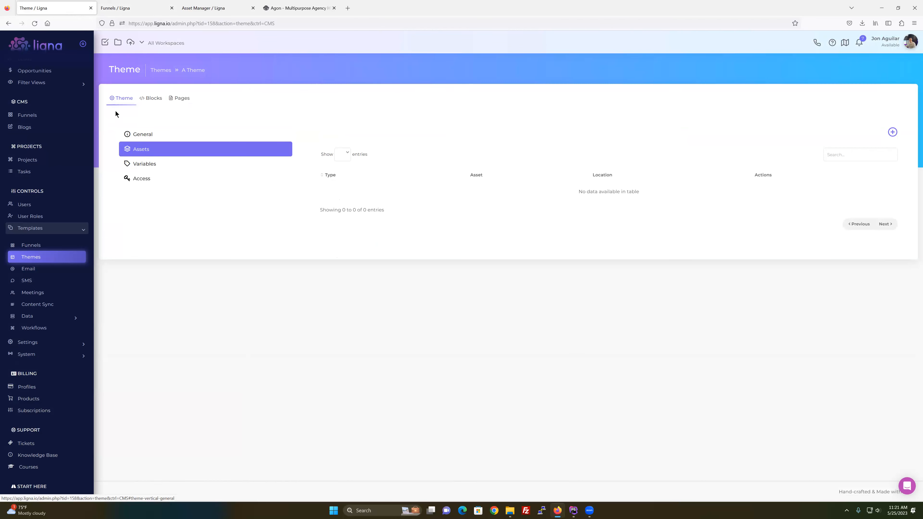
Switch to PhpStorm and select all the script tags between the footer and closing body tag of index.html
left_click(573, 511)
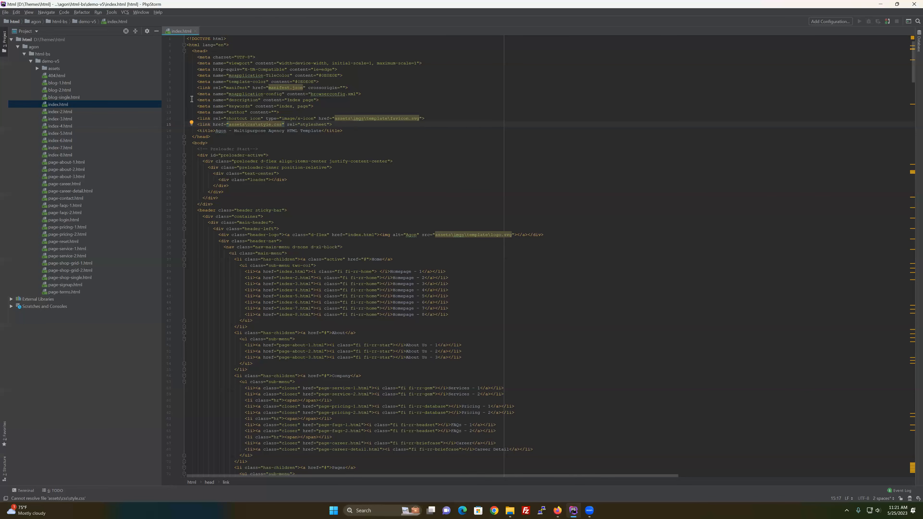
left_click_drag(911, 58, 911, 469)
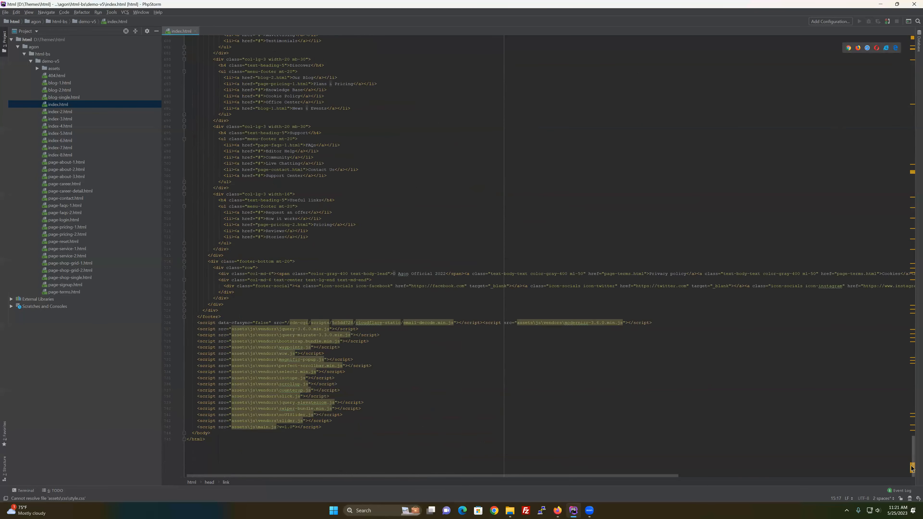
left_click_drag(196, 322, 346, 427)
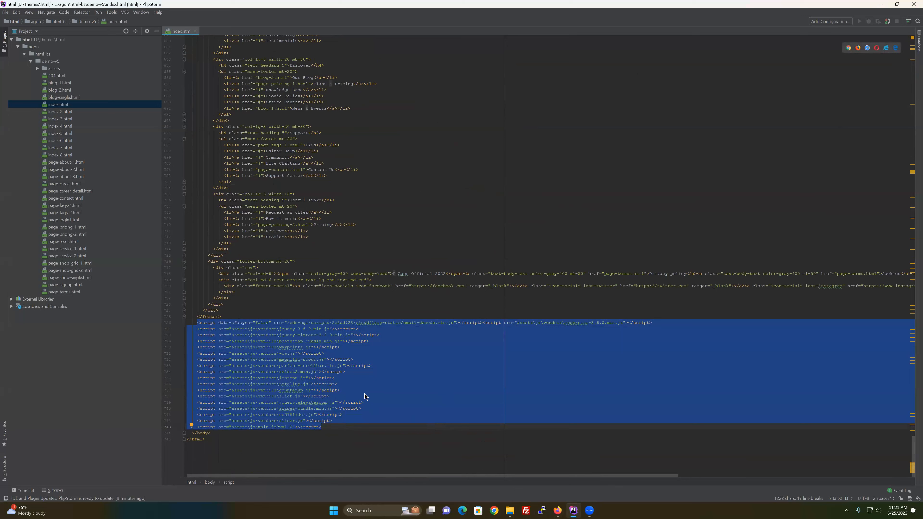
Review A Theme's asset list and the themes/a relative path in Firefox, and return to index.html in PhpStorm
mouse_move(558, 511)
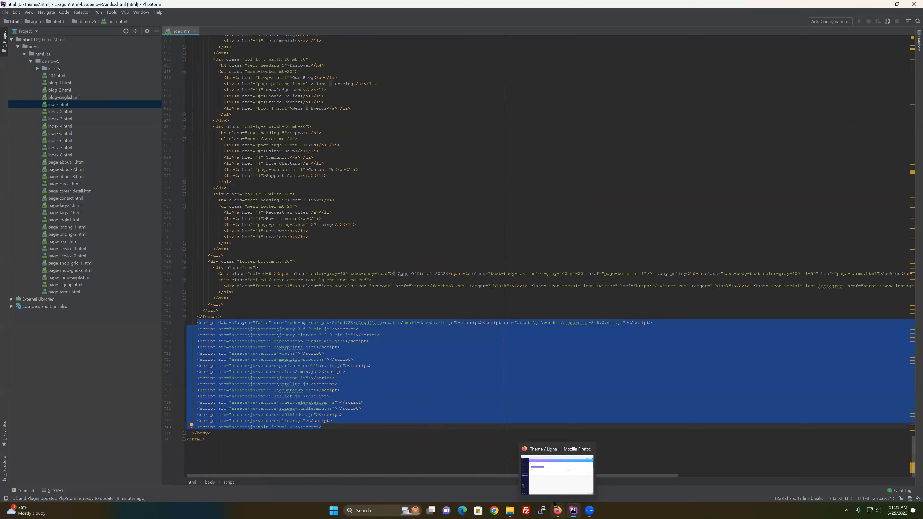
left_click(552, 480)
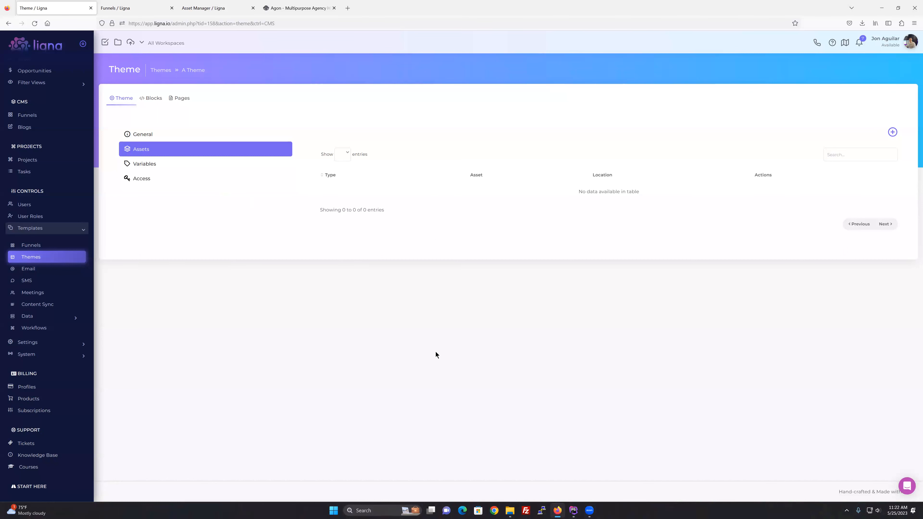
left_click(208, 13)
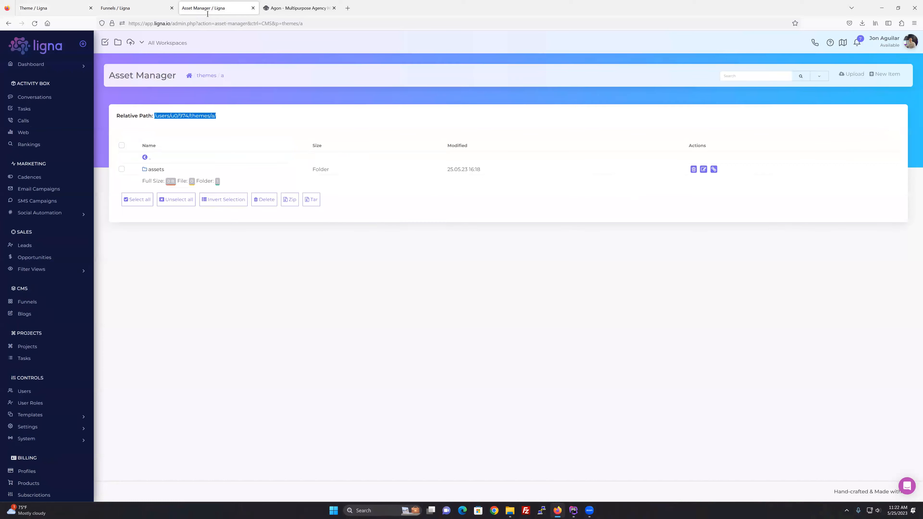
left_click(61, 11)
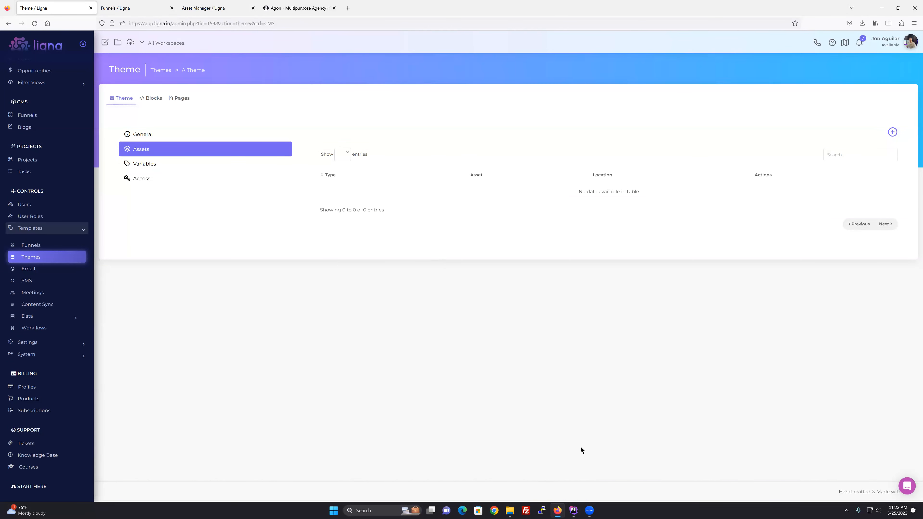
left_click(573, 511)
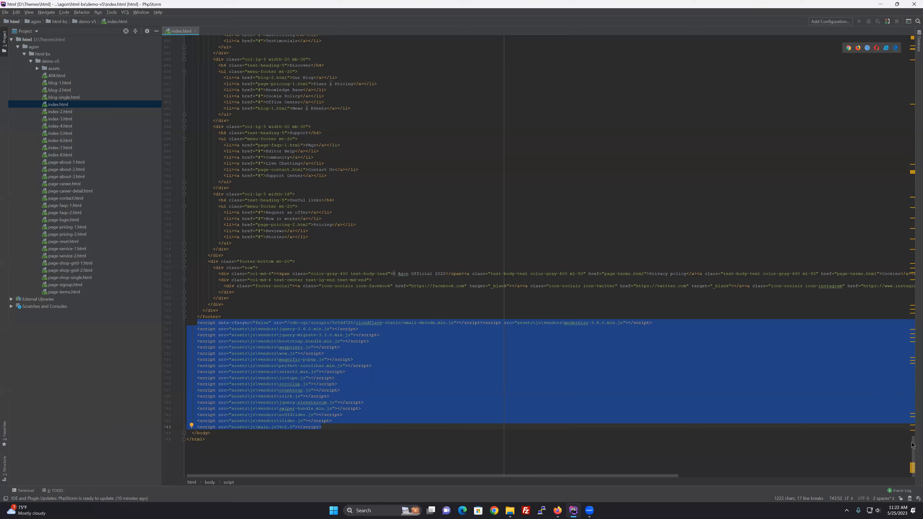
Examine the meta tags, favicon link and style.css link in the head section of index.html
left_click_drag(912, 446, 908, 41)
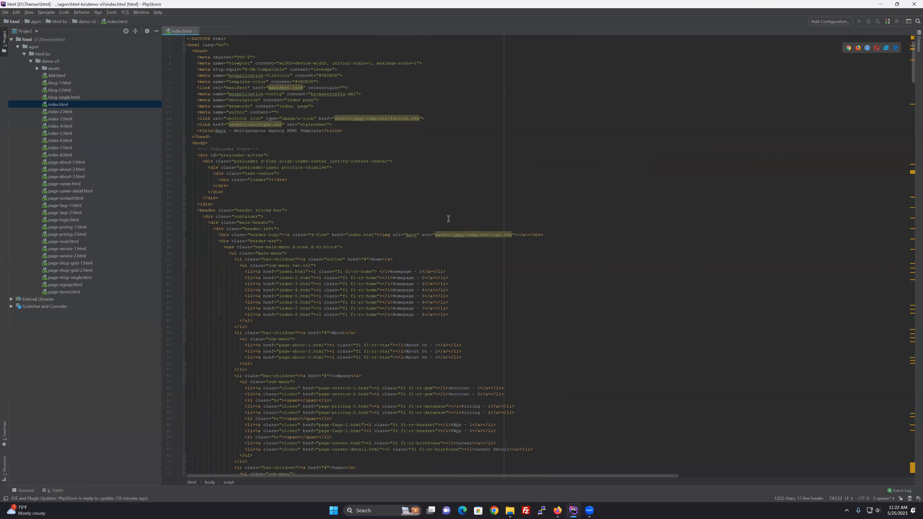
mouse_move(554, 508)
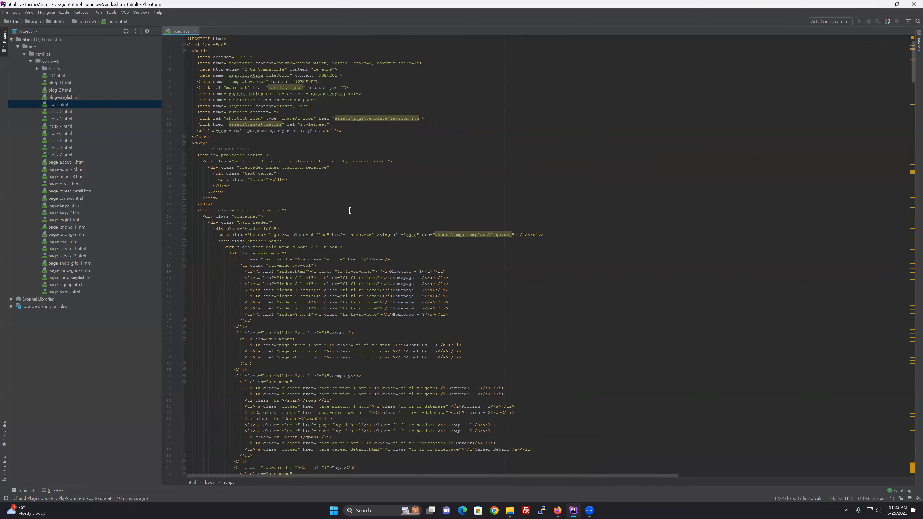
left_click(882, 4)
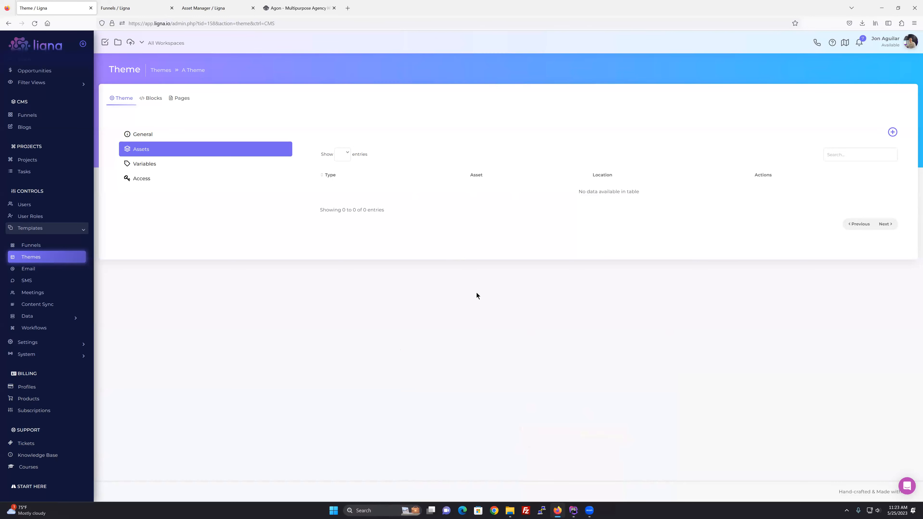
left_click(573, 511)
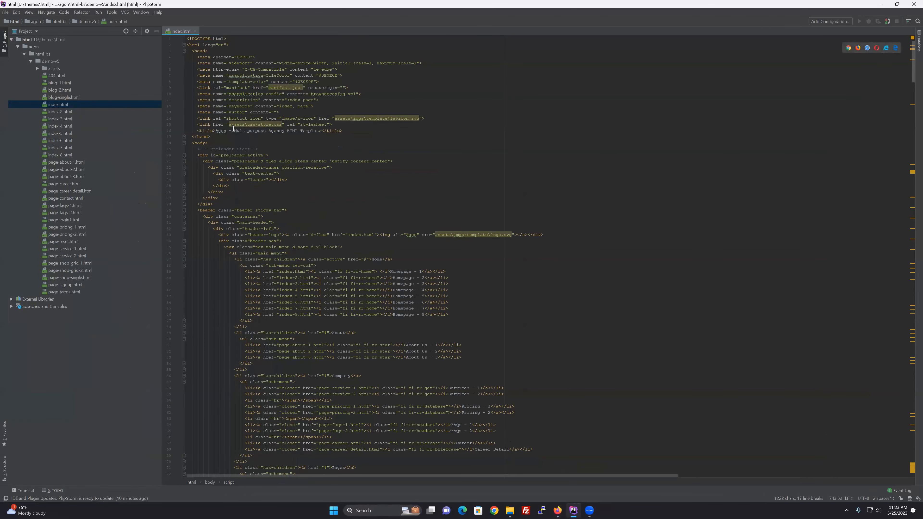
left_click_drag(197, 57, 368, 112)
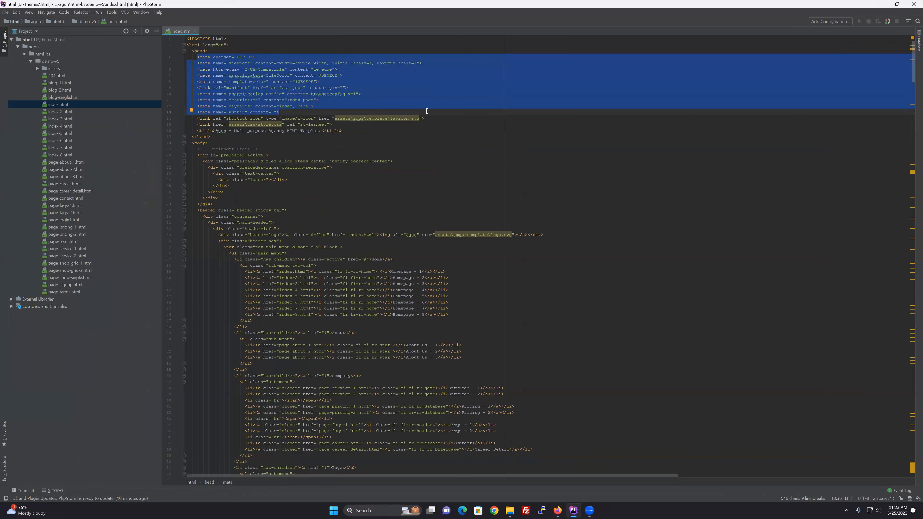
left_click(433, 118)
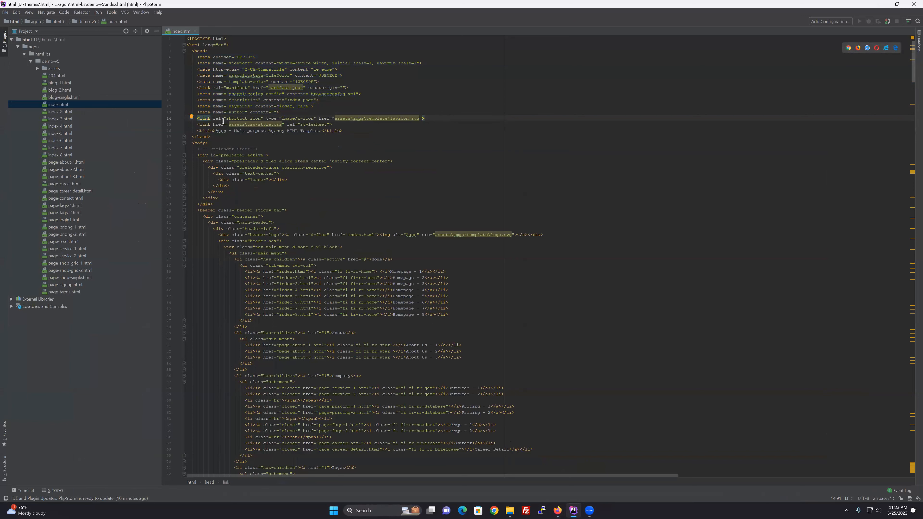
left_click_drag(197, 124, 334, 124)
left_click(360, 125)
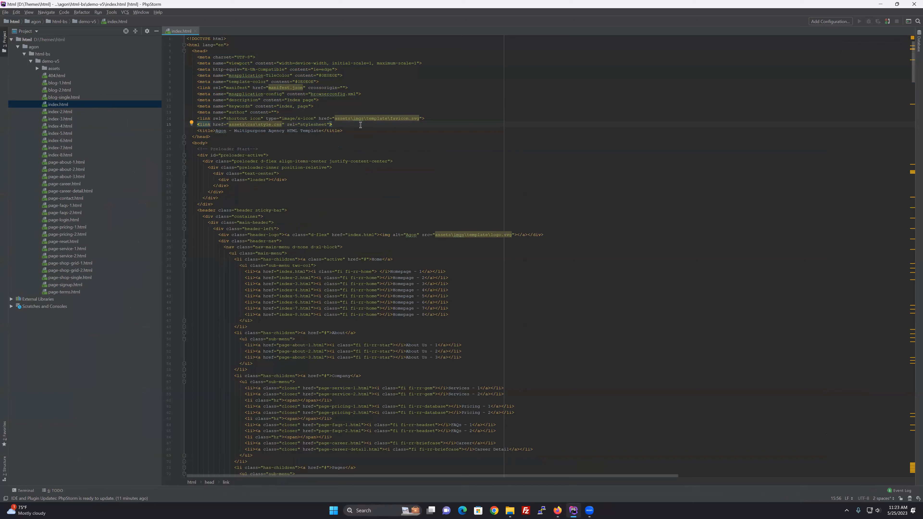
Open style.css from the project's assets/css folder and review its import statements
left_click(37, 69)
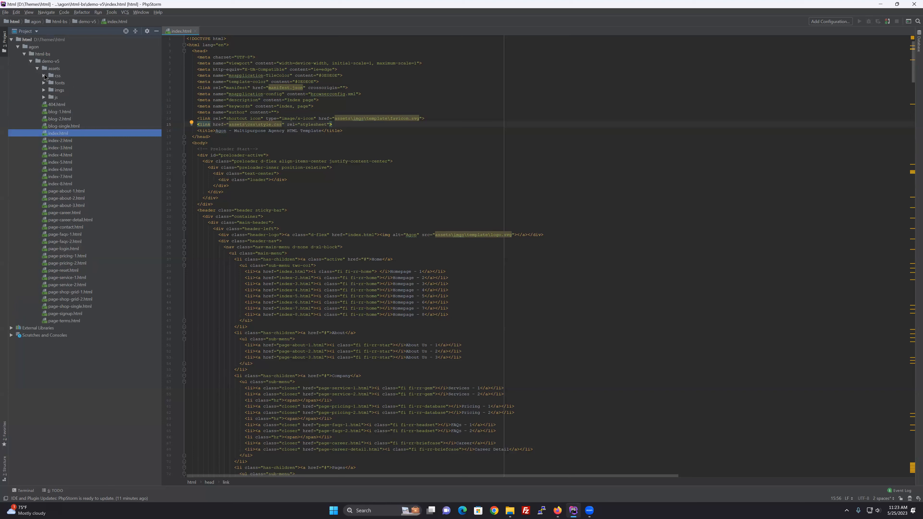
left_click(43, 75)
double_click(69, 90)
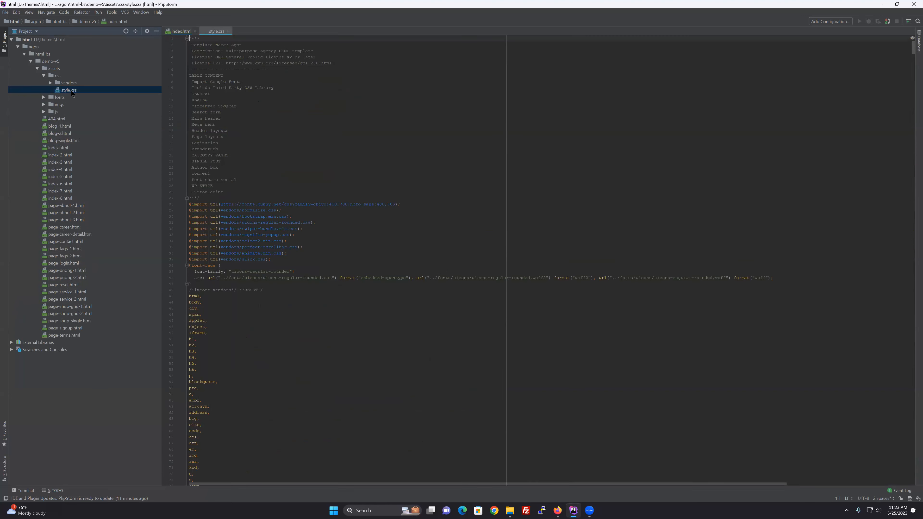
scroll(296, 167, "down", 1)
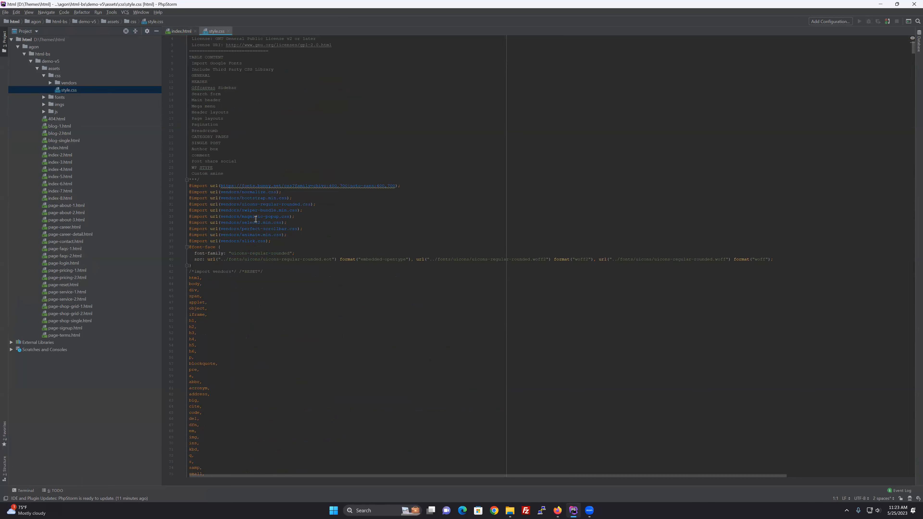
scroll(313, 251, "up", 1)
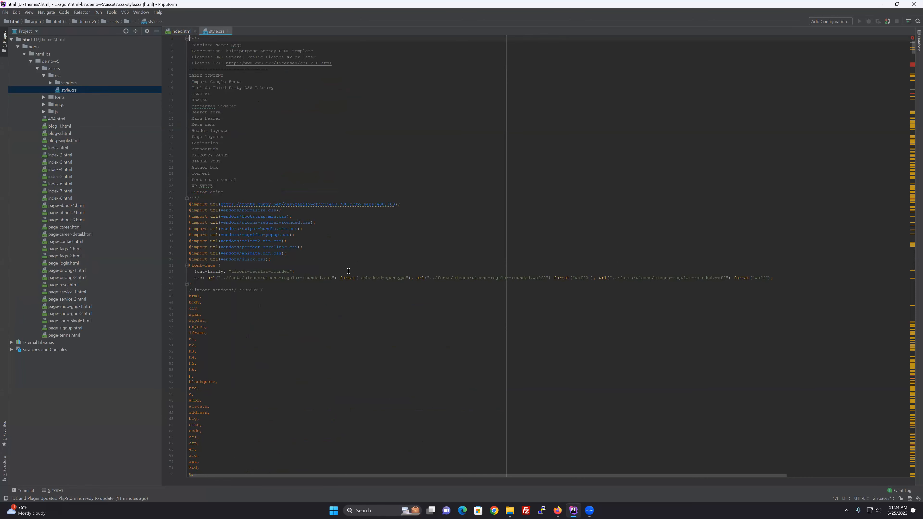
Switch to Firefox, copy the relative path of themes/a/assets/css from the Asset Manager, and return to PhpStorm
left_click(558, 510)
left_click(200, 9)
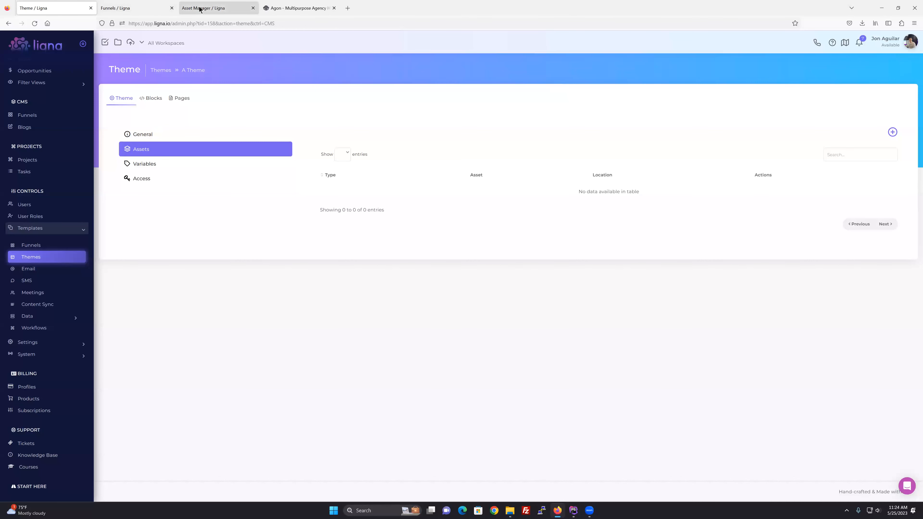
left_click_drag(220, 117, 154, 114)
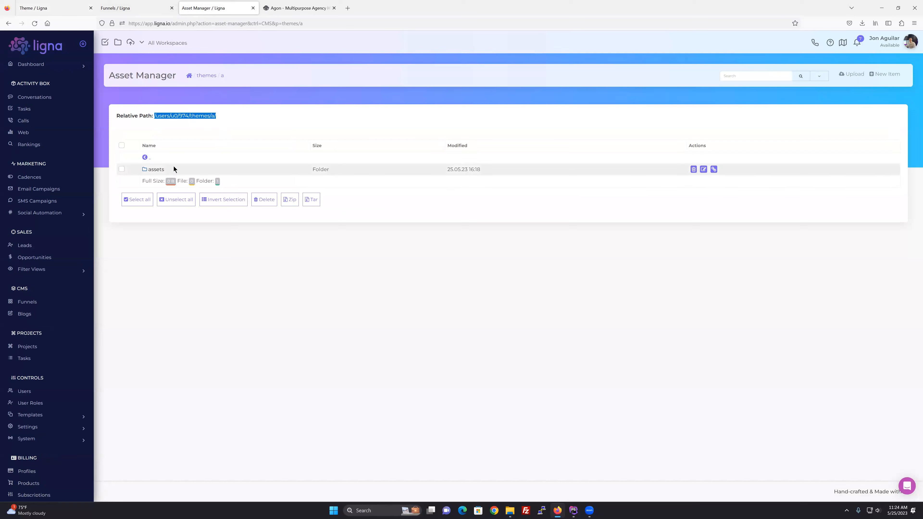
left_click(156, 170)
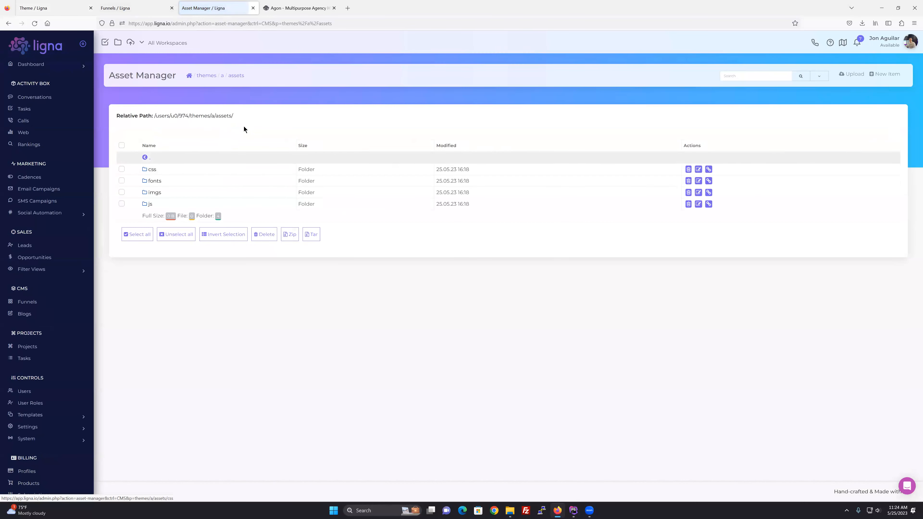
left_click(153, 171)
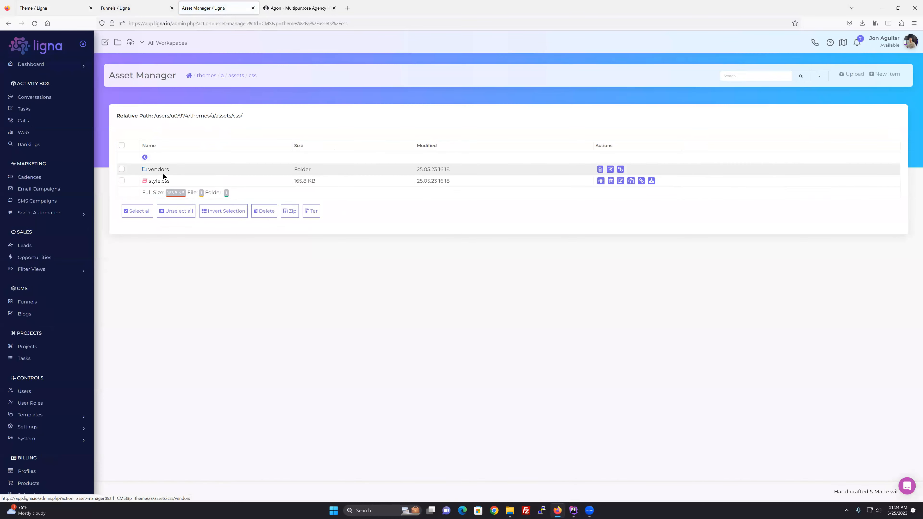
left_click_drag(243, 116, 154, 116)
key("ctrl+c")
key("alt+Tab")
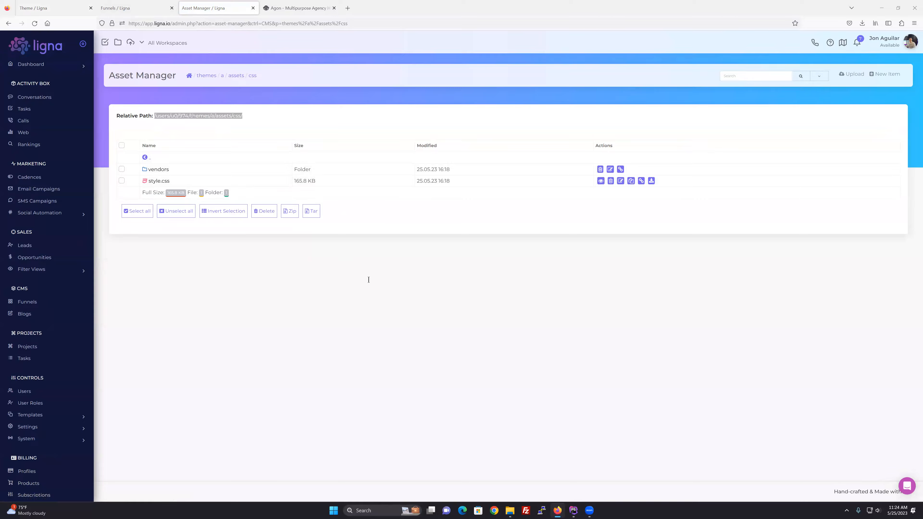
Insert the copied css folder path before vendors/normalize.css in its import statement, without a leading space
left_click(223, 211)
key("ctrl+v")
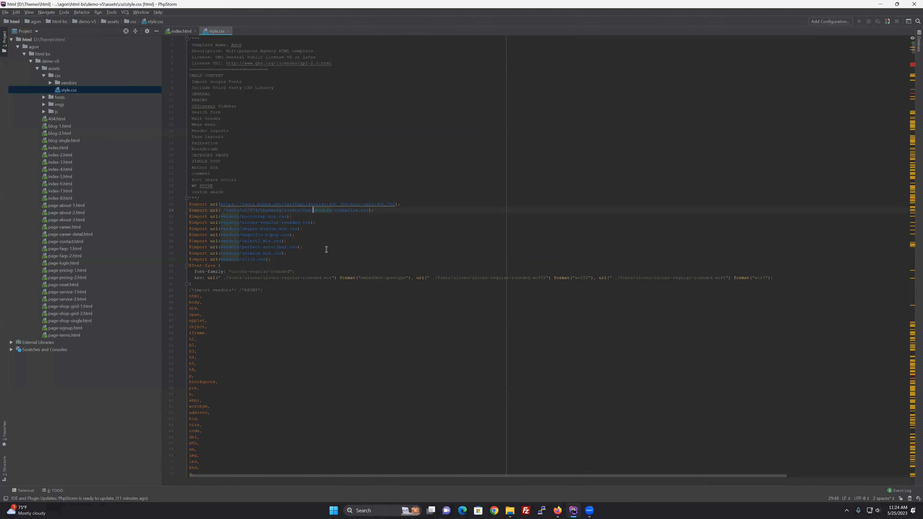
left_click(222, 211)
key("BackSpace")
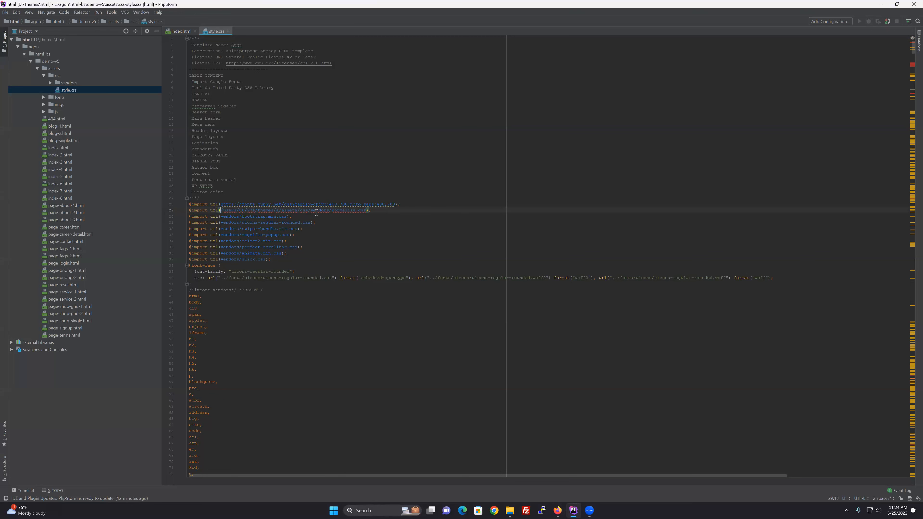
Copy the path prefix from the normalize.css import and add it to the remaining vendor imports, from bootstrap.min.css through slick.css
left_click_drag(311, 210, 222, 210)
key("Left")
left_click_drag(310, 210, 221, 210)
key("ctrl+c")
left_click(221, 217)
key("ctrl+v")
left_click(220, 222)
key("ctrl+v")
left_click(221, 229)
key("ctrl+v")
left_click(220, 234)
key("ctrl+v")
key("ctrl+v")
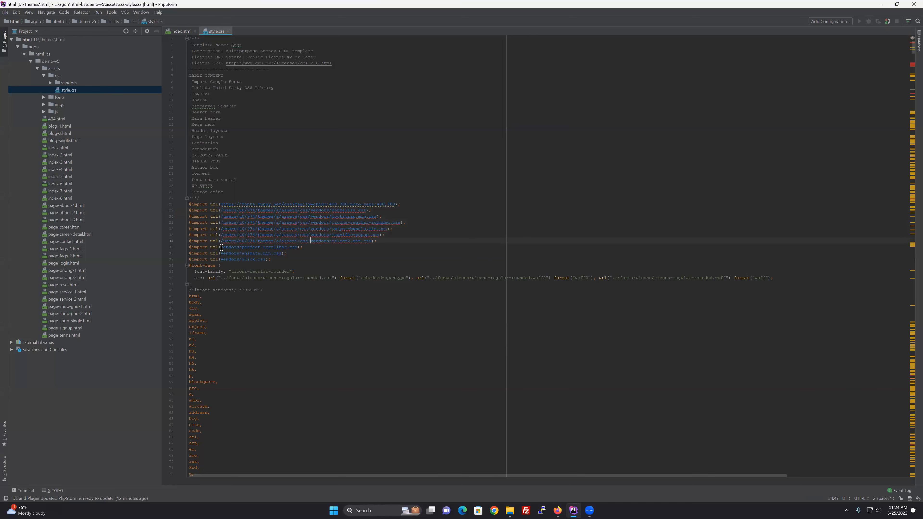
left_click(221, 247)
key("ctrl+v")
left_click(221, 254)
key("ctrl+v")
left_click(221, 259)
key("ctrl+v")
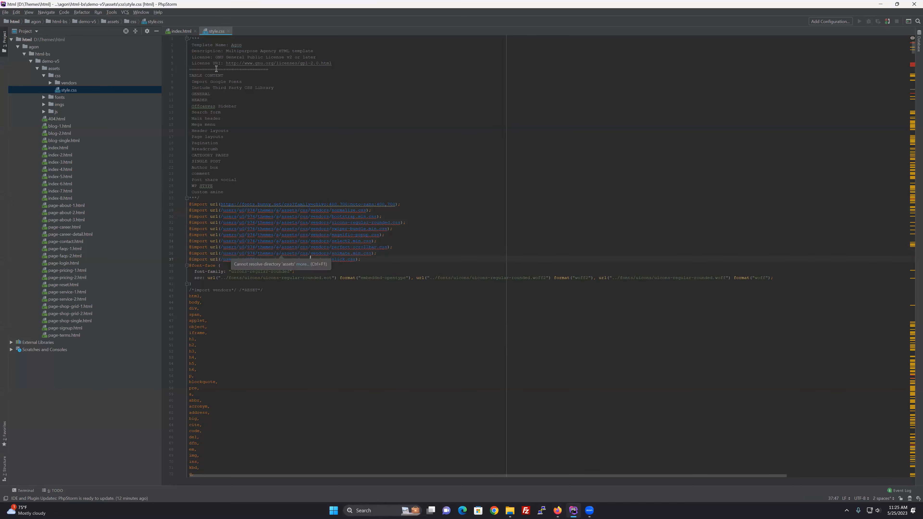
Check the stylesheet link in index.html, return to style.css, and view A Theme's asset list in Firefox
left_click(181, 32)
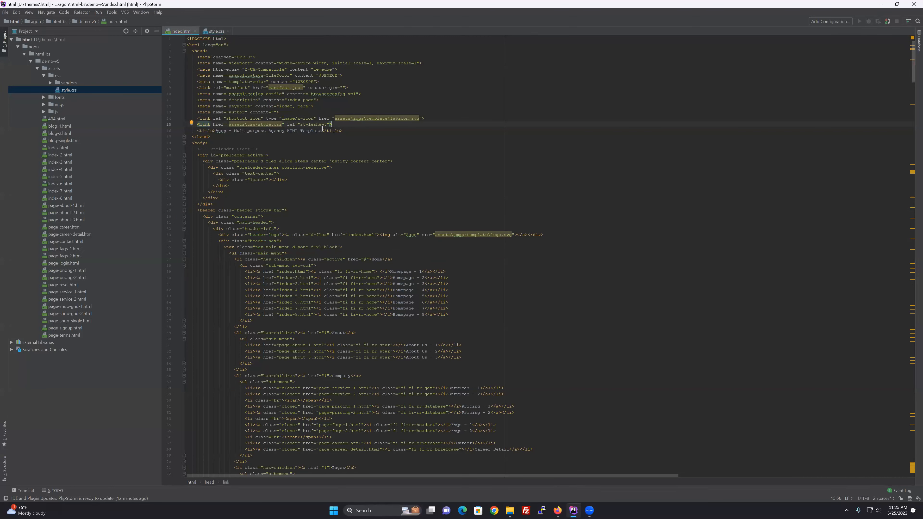
left_click(217, 31)
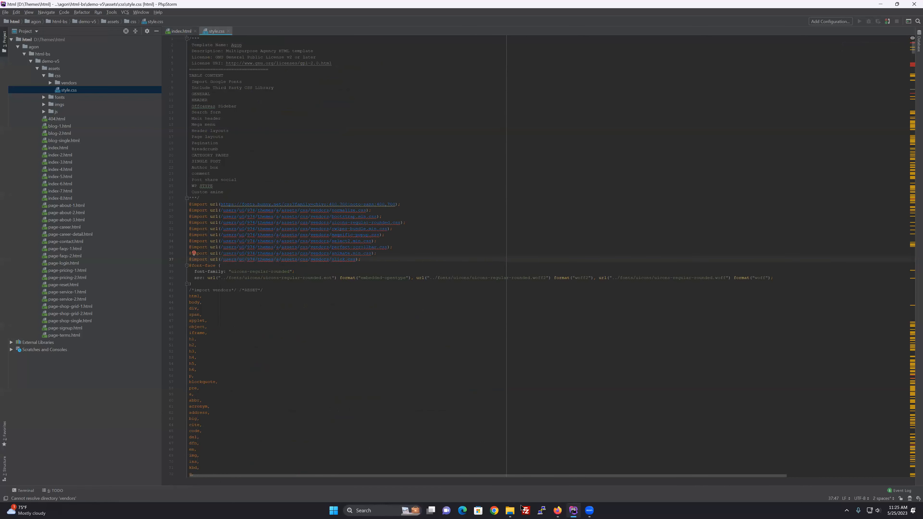
left_click(557, 510)
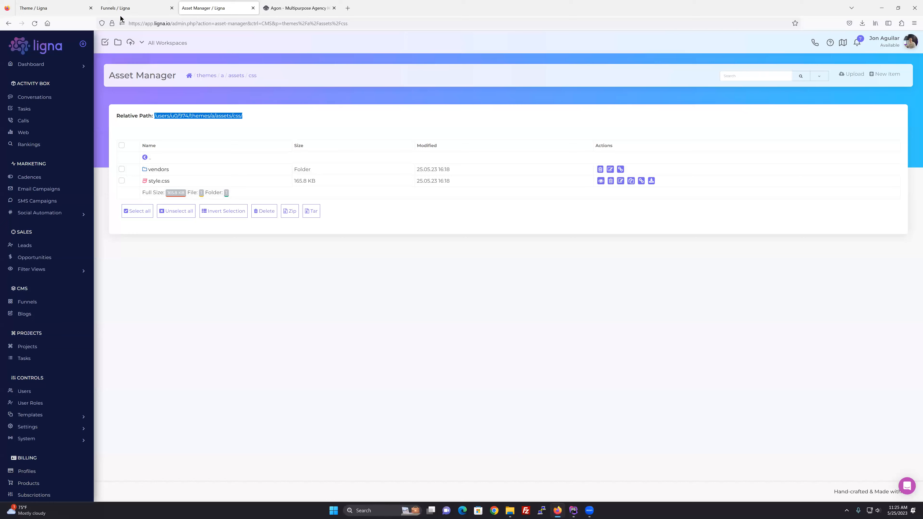
left_click(55, 8)
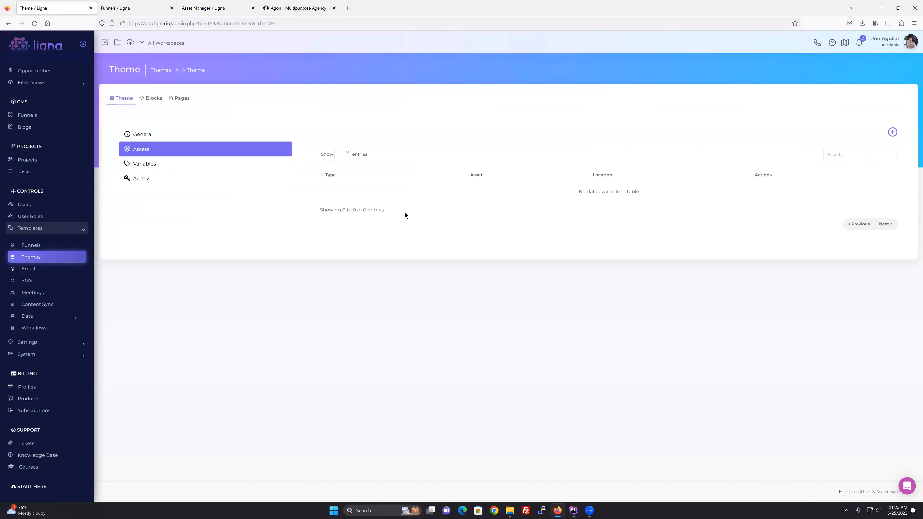
Switch to PhpStorm, delete the header comment block above the imports in style.css, and look over the remaining code
left_click(573, 510)
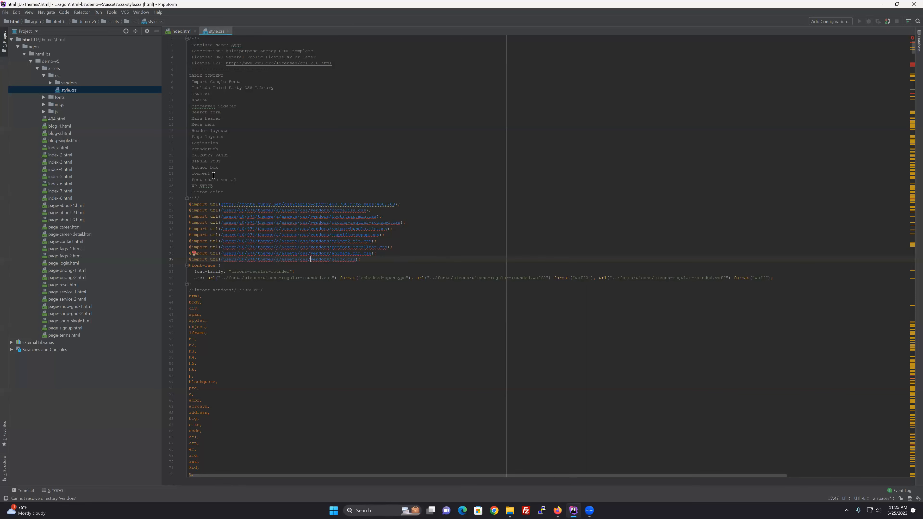
left_click_drag(206, 198, 181, 36)
key("BackSpace")
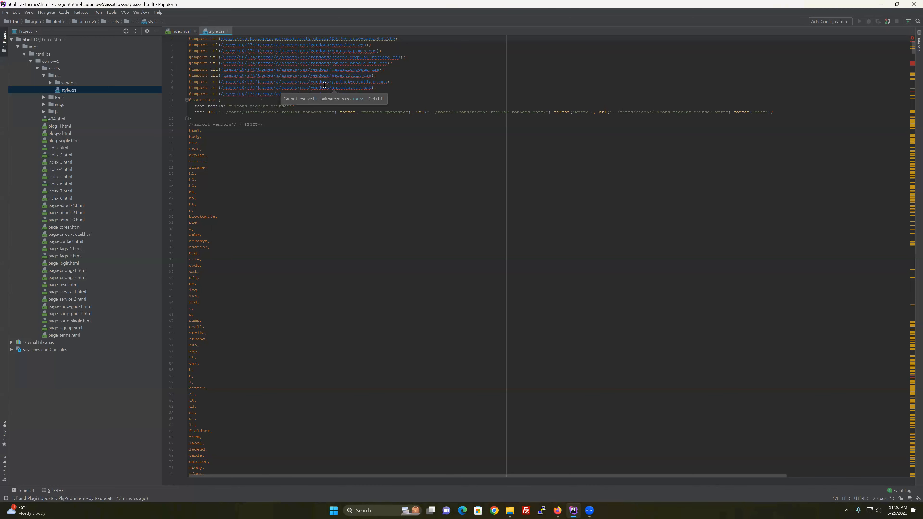
scroll(287, 190, "down", 12)
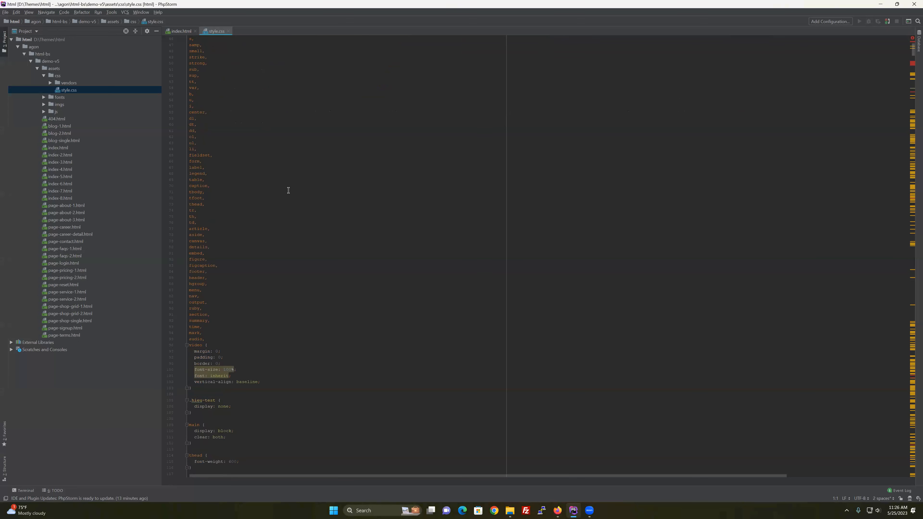
scroll(289, 189, "up", 12)
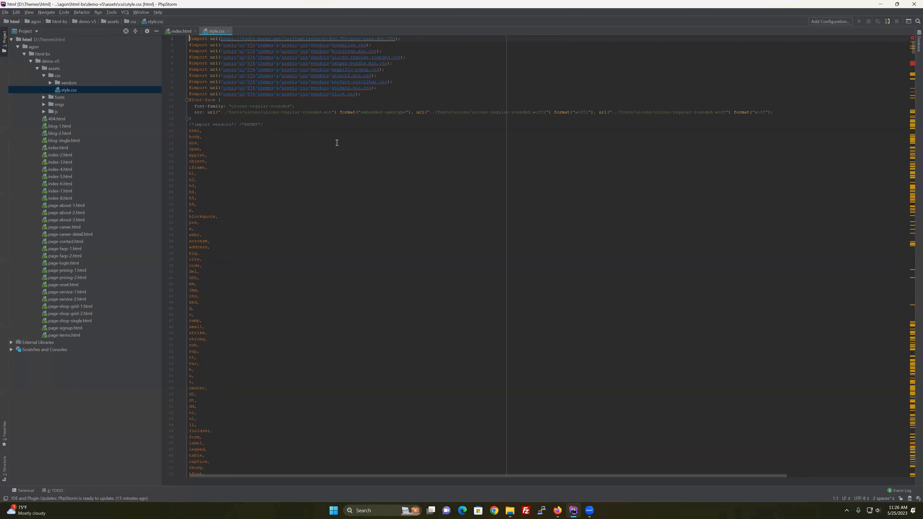
Switch to Firefox, copy the themes/a/assets part of the fonts folder's relative path in the Asset Manager, and return to style.css in PhpStorm
key("alt+Tab")
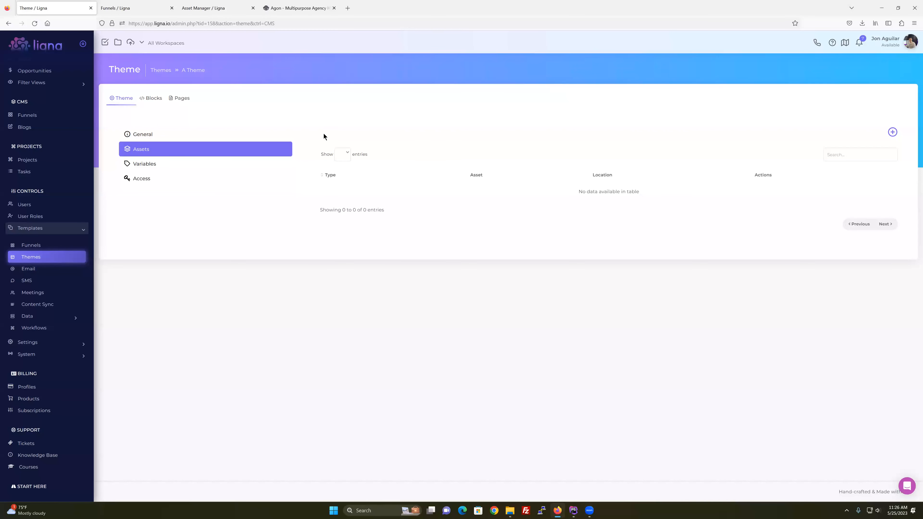
left_click(115, 8)
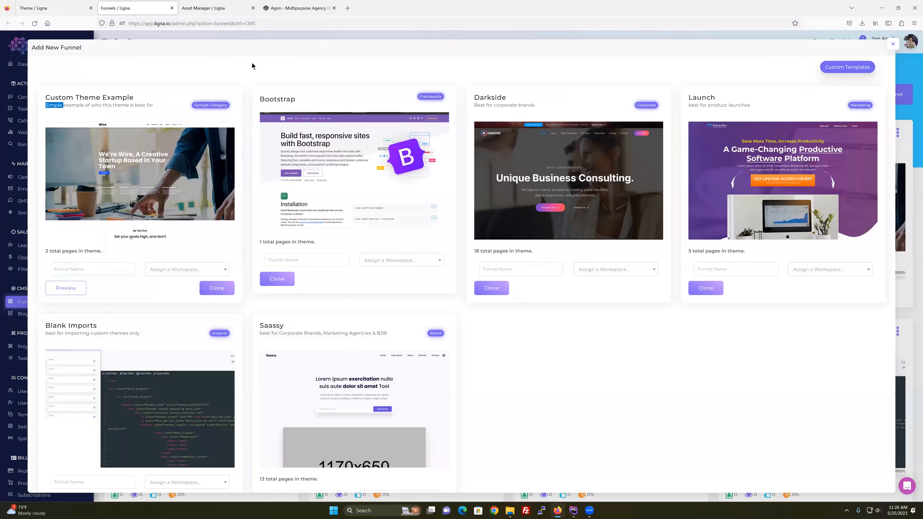
left_click(218, 9)
left_click(158, 169)
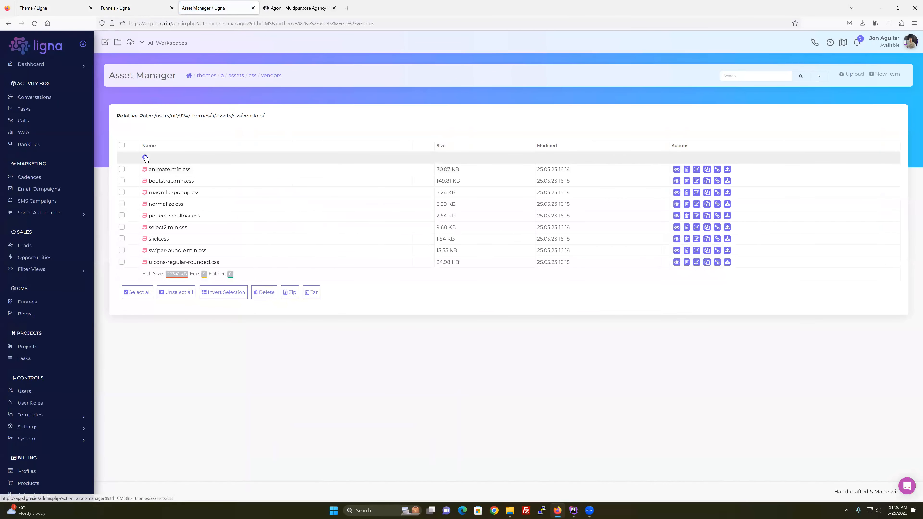
left_click(145, 157)
left_click(146, 158)
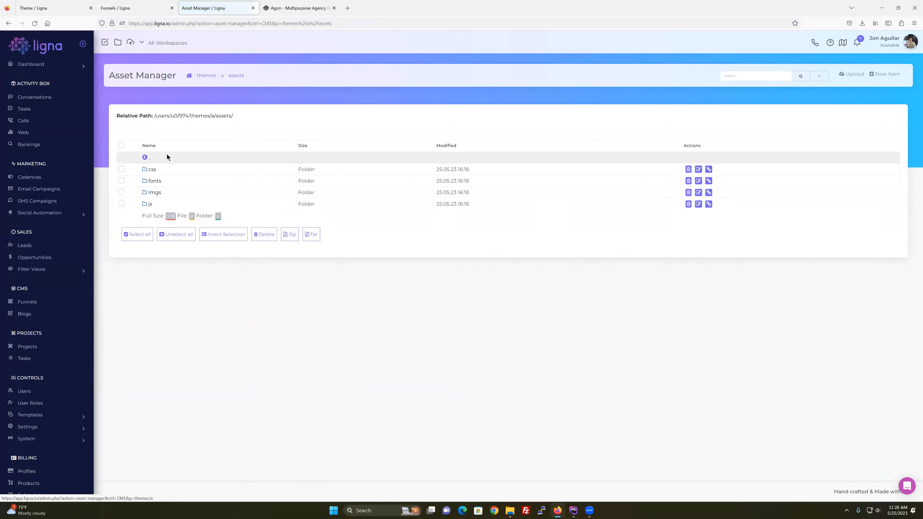
left_click(155, 182)
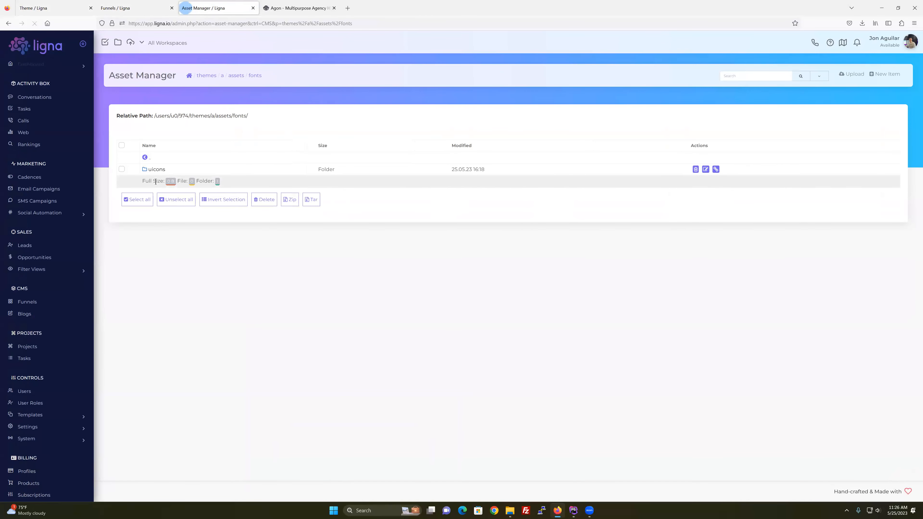
left_click_drag(233, 115, 155, 113)
key("ctrl+c")
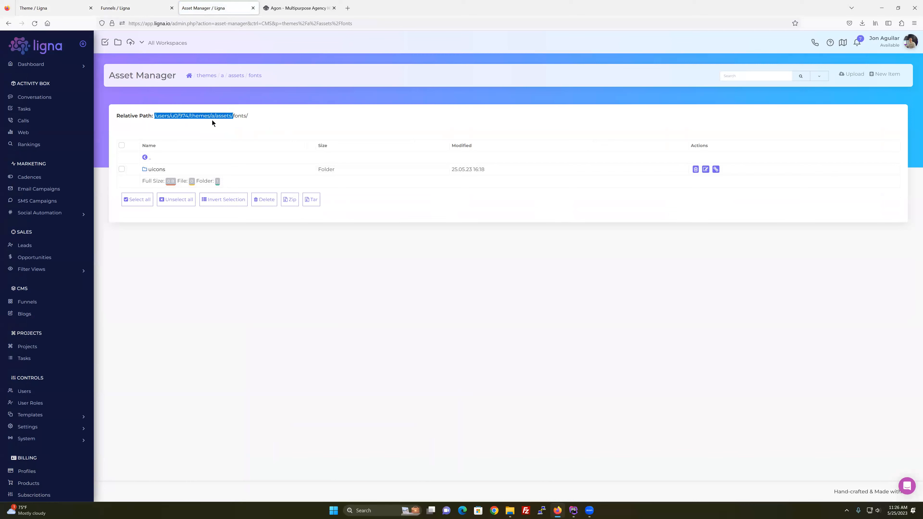
key("alt+Tab")
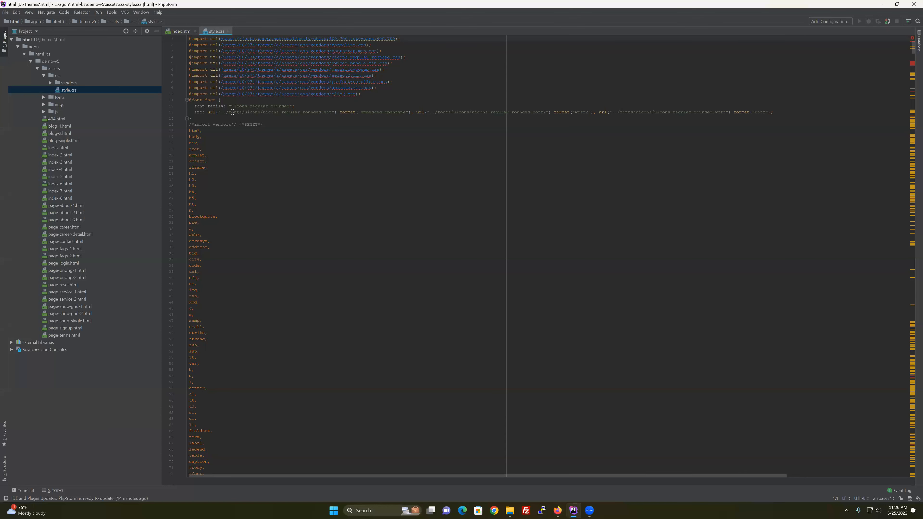
left_click_drag(229, 112, 221, 112)
key("ctrl+v")
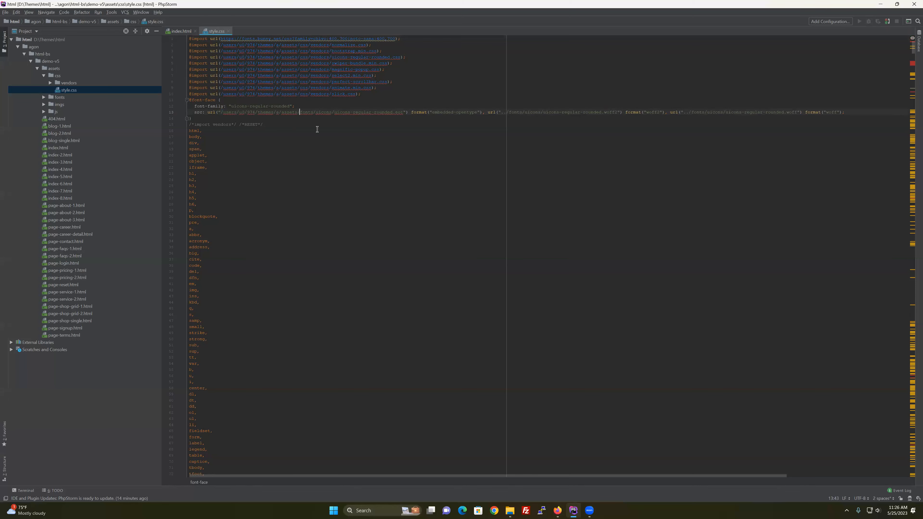
left_click_drag(505, 112, 500, 112)
key("ctrl+v")
left_click_drag(764, 112, 753, 112)
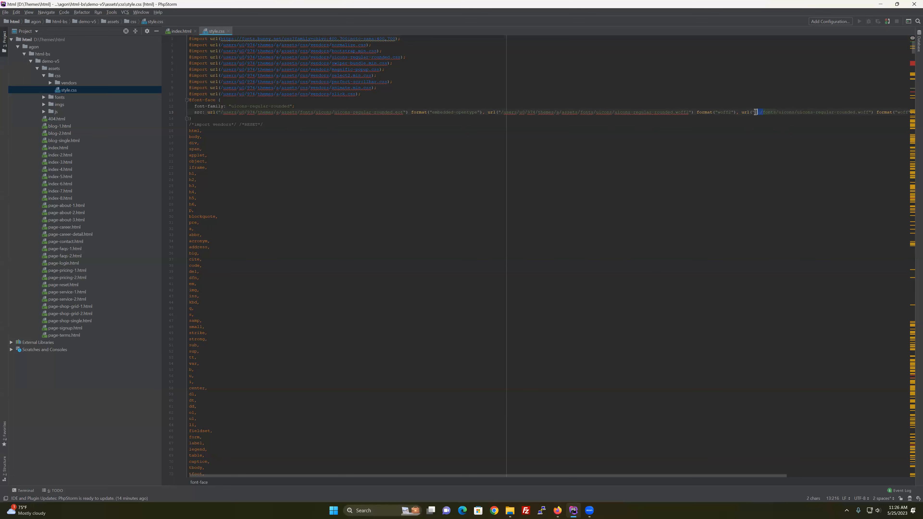
key("ctrl+v")
left_click(599, 126)
Switch to Firefox and open bootstrap.ligna.io in a new tab
left_click(558, 510)
left_click(347, 8)
type("boot")
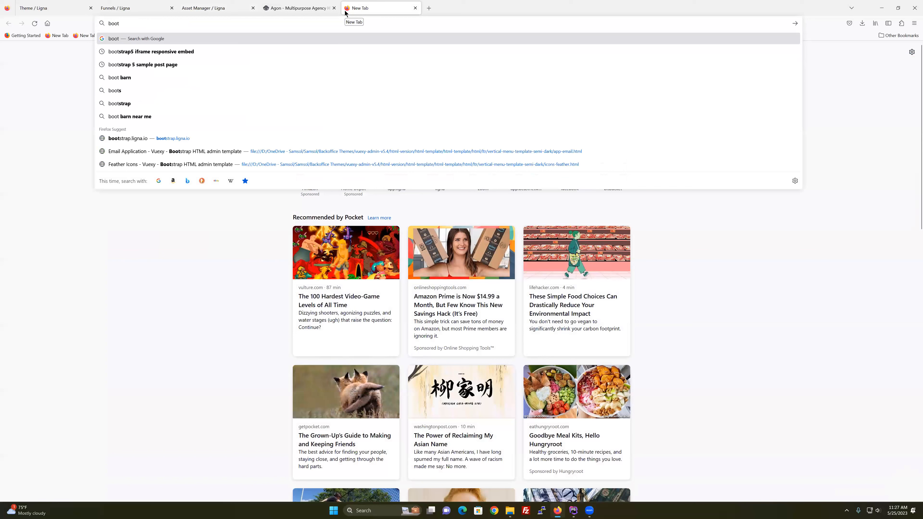
type("strap.ligga")
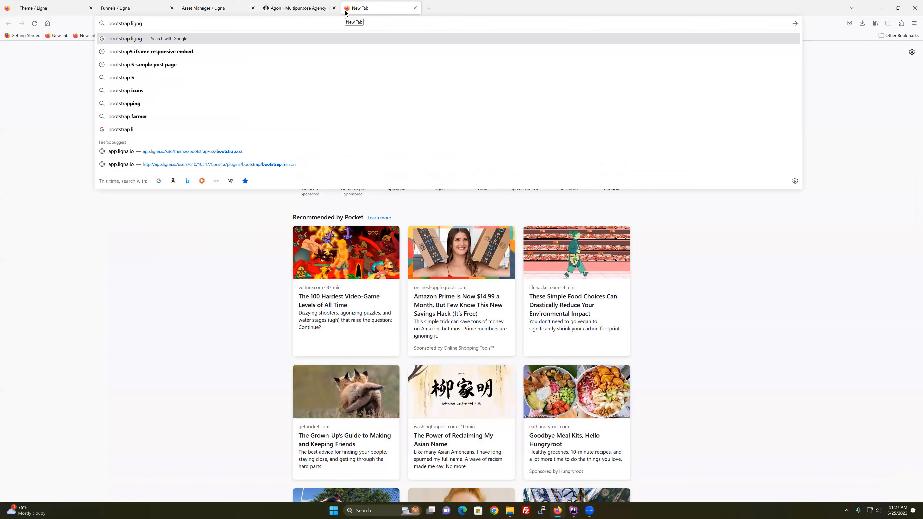
key("BackSpace")
key("BackSpace")
type("na.io")
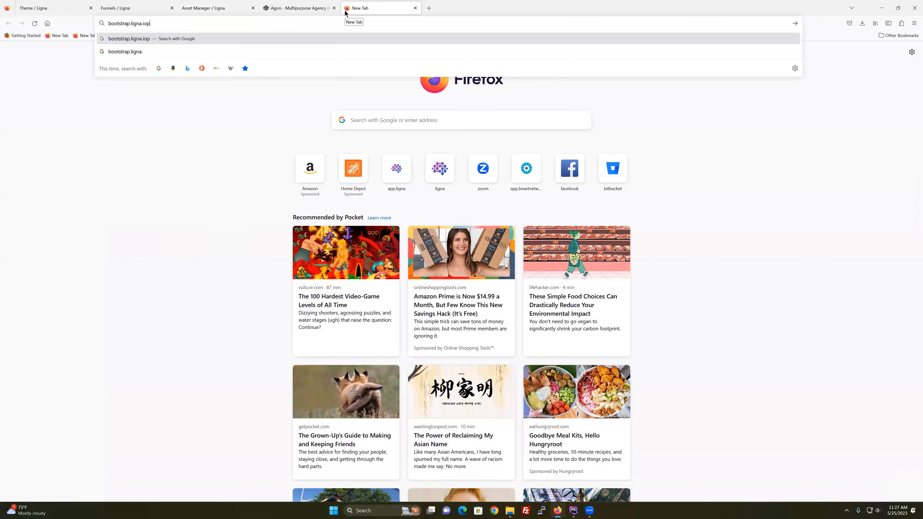
key("Return")
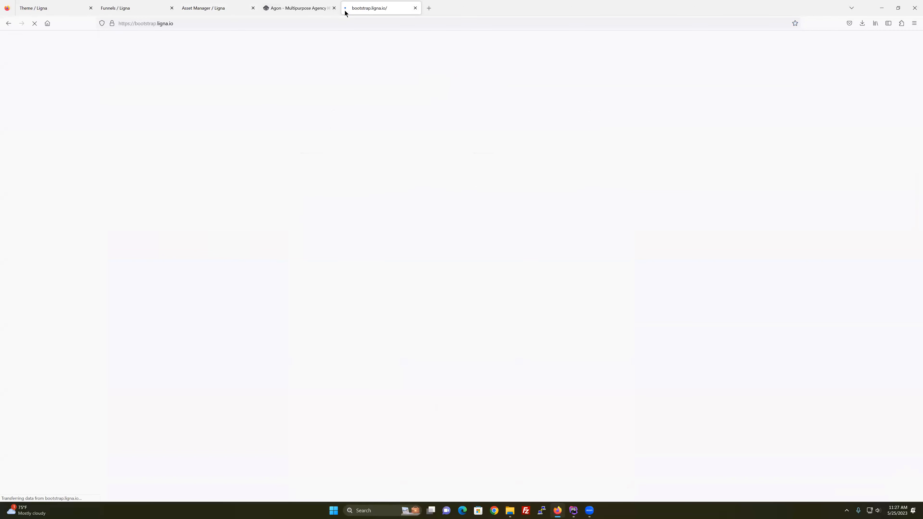
View the page source of bootstrap.ligna.io and examine the --bs-primary variable in its :root block
right_click(252, 181)
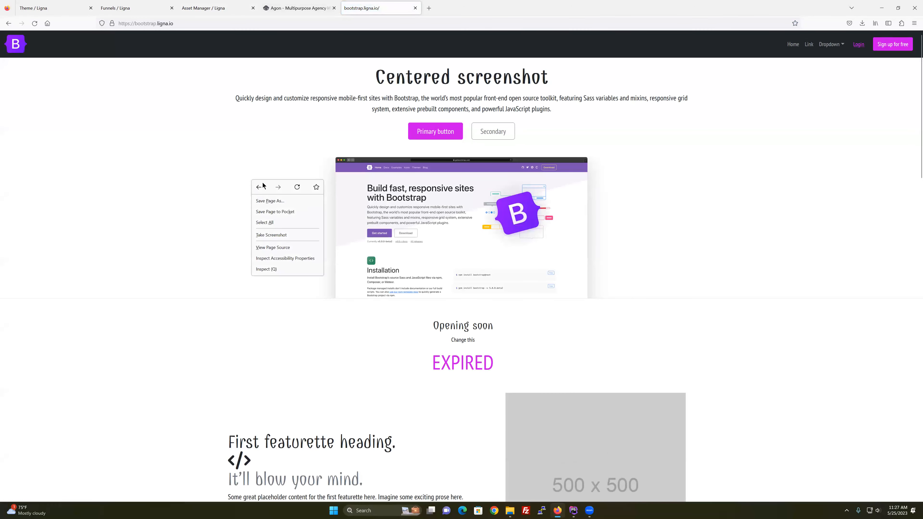
left_click(276, 247)
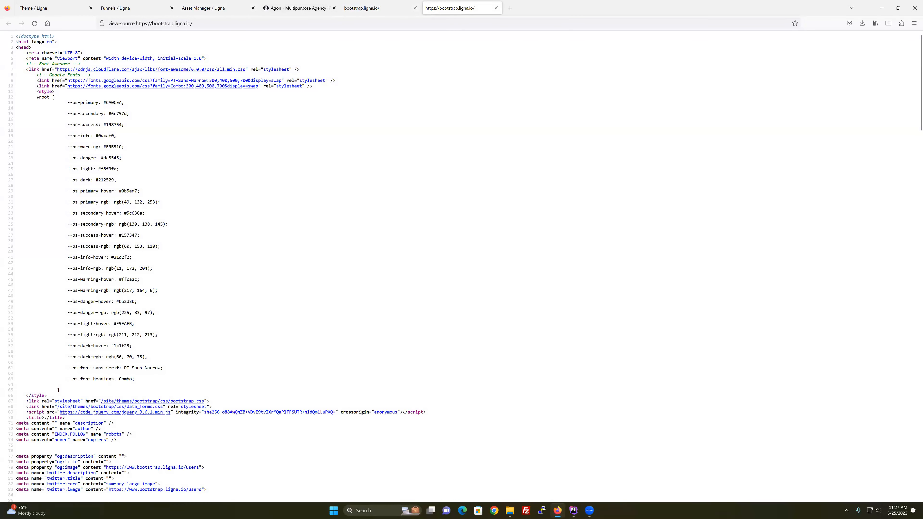
left_click_drag(36, 96, 99, 103)
key("alt+Tab")
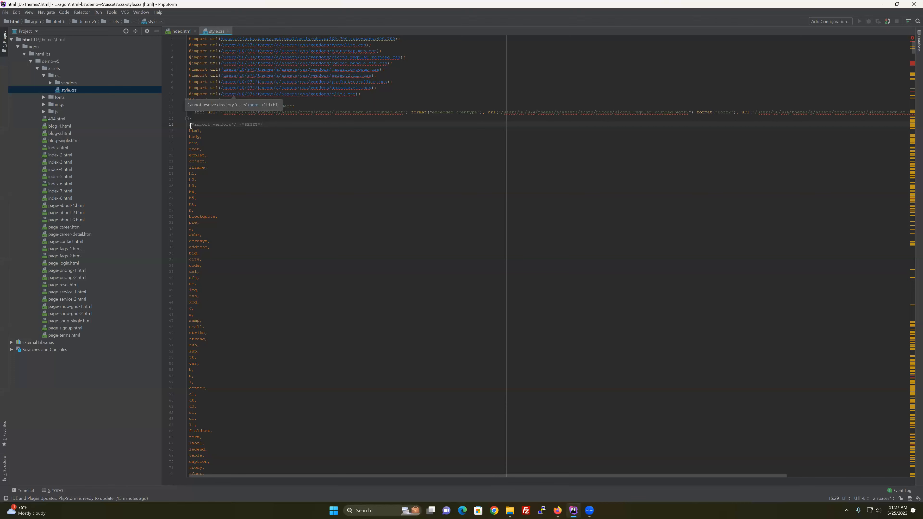
key("alt+Tab")
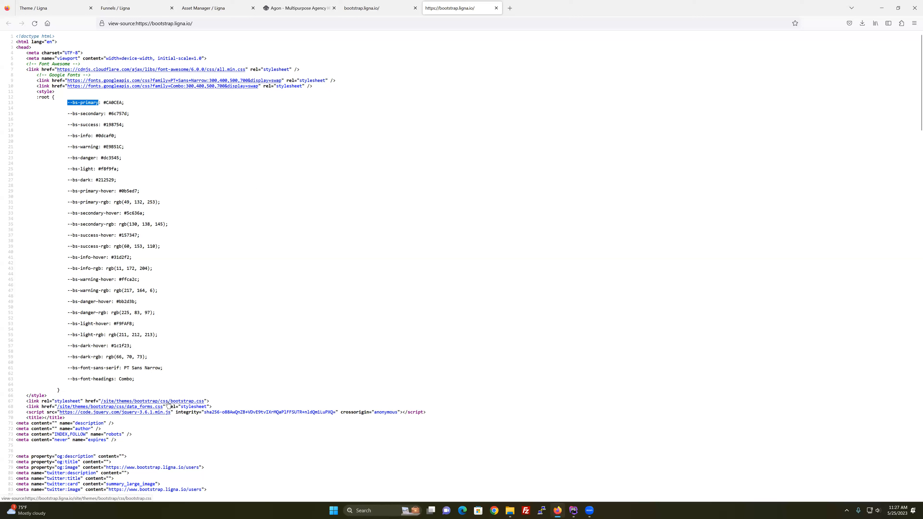
left_click_drag(98, 103, 74, 103)
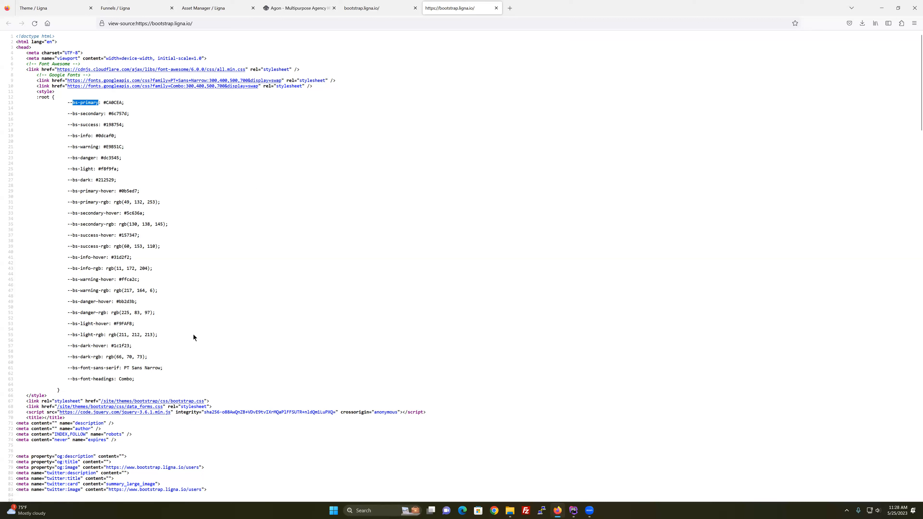
Open the linked bootstrap.css source and examine its :root colour variables and the body rule's var(--bs-dark) colour
left_click(182, 401)
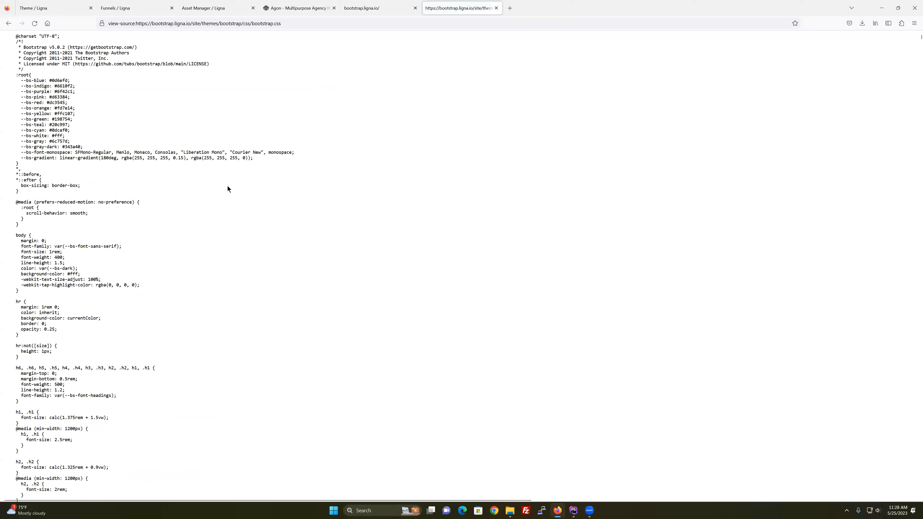
left_click_drag(21, 77, 98, 156)
left_click(147, 181)
left_click_drag(74, 108, 56, 108)
left_click_drag(39, 269, 75, 267)
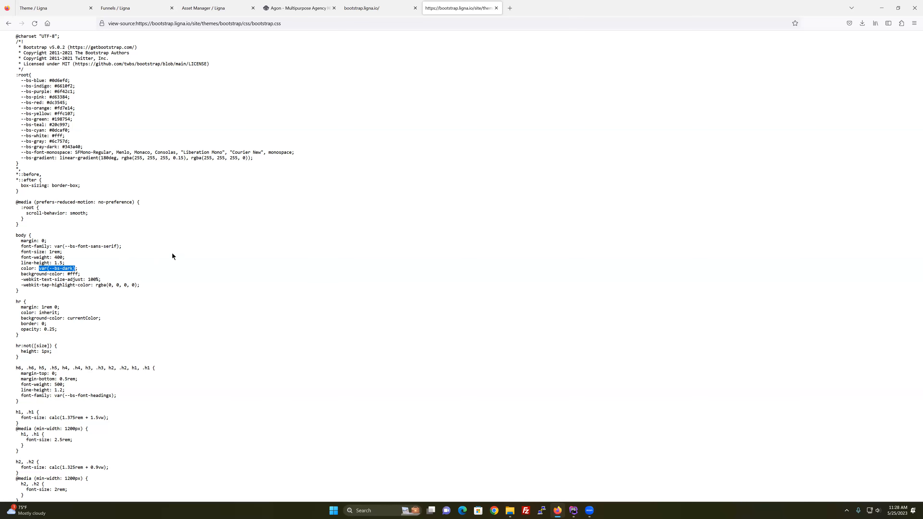
left_click_drag(17, 75, 58, 166)
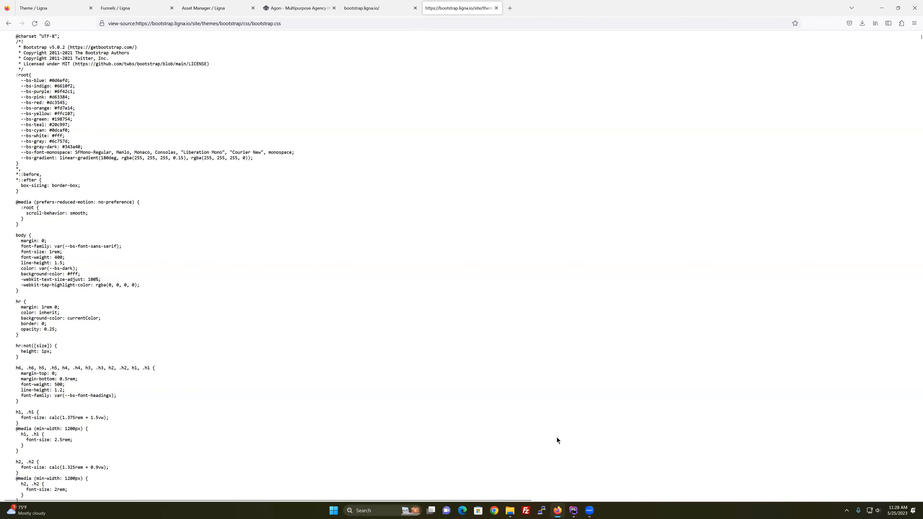
Switch to PhpStorm and examine the rules in style.css down to the common classes for hard-coded colours
left_click(573, 511)
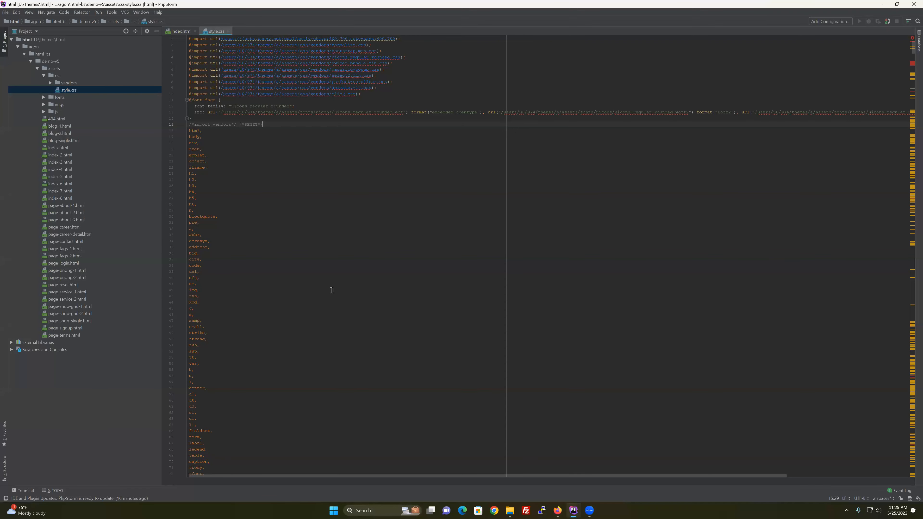
scroll(317, 257, "down", 15)
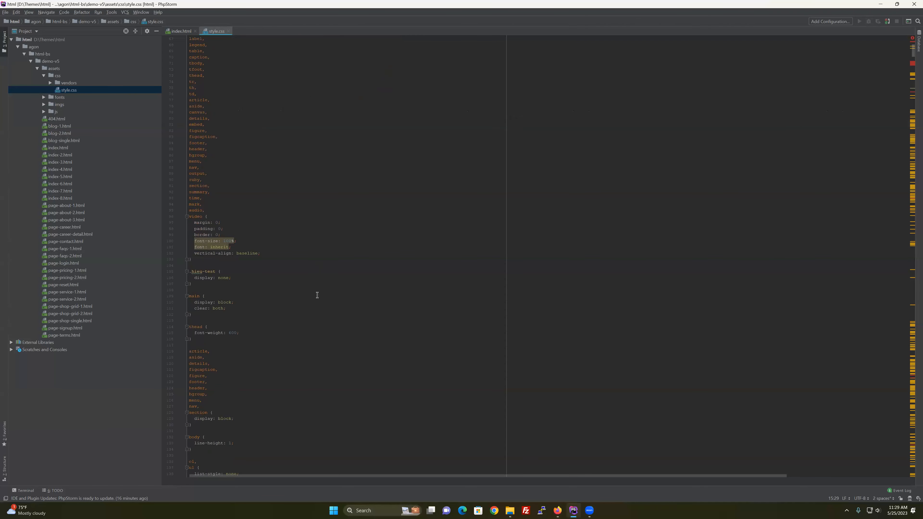
scroll(317, 295, "down", 9)
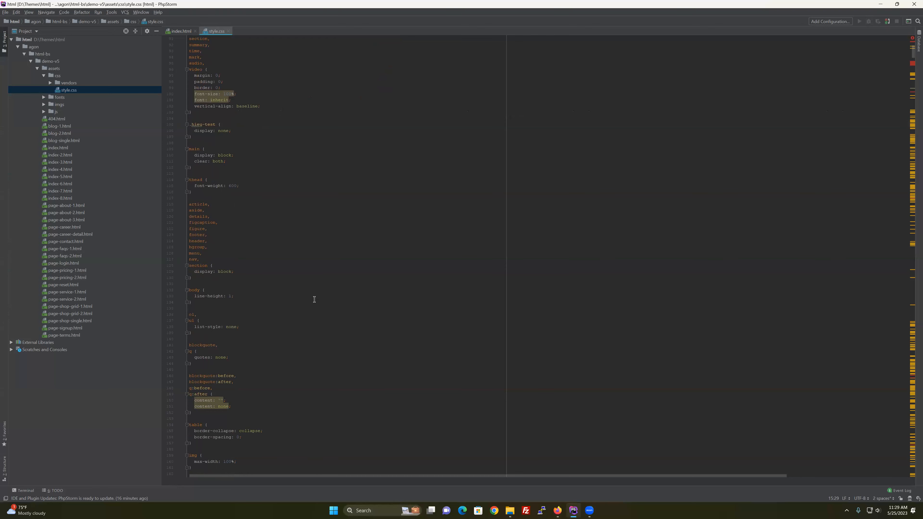
scroll(314, 299, "down", 12)
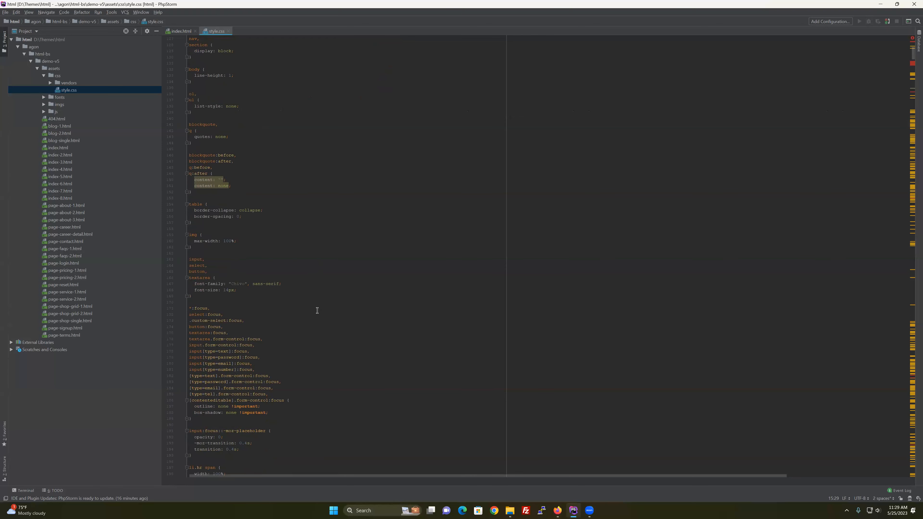
scroll(320, 312, "down", 9)
scroll(321, 314, "down", 4)
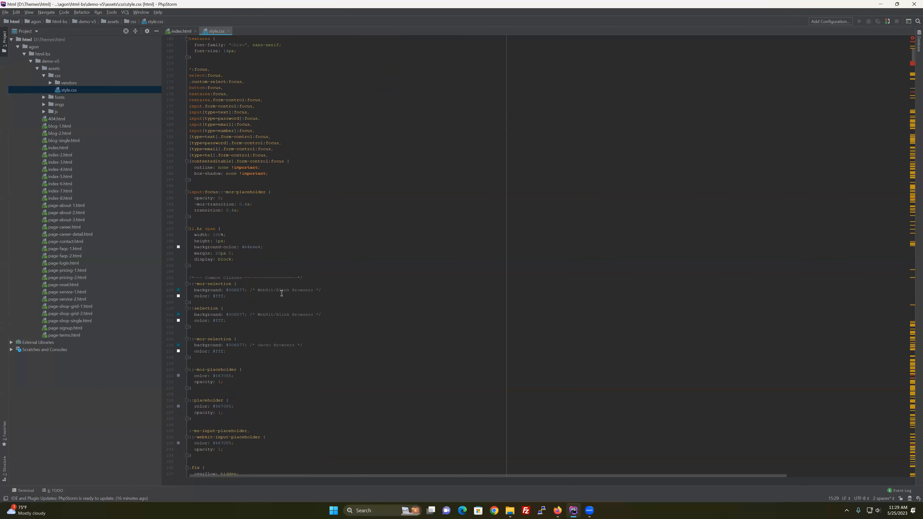
scroll(282, 314, "down", 2)
scroll(250, 323, "down", 1)
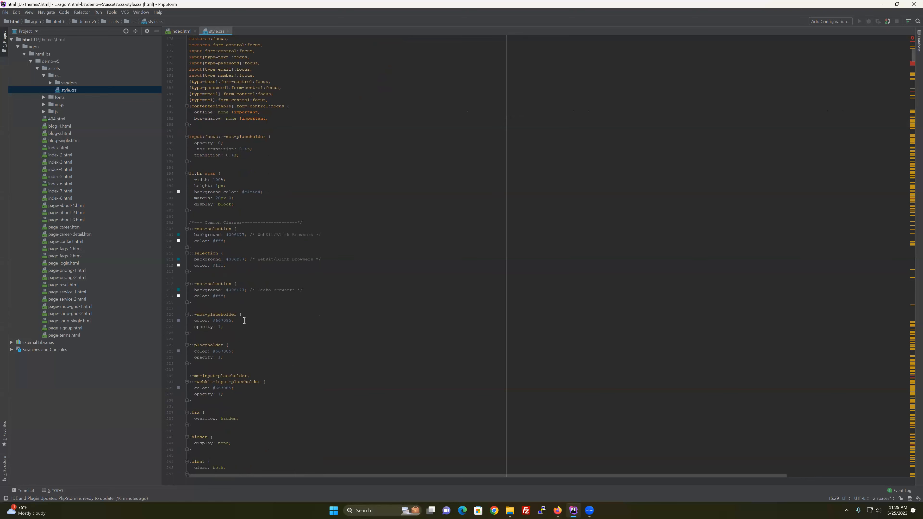
scroll(244, 320, "up", 3)
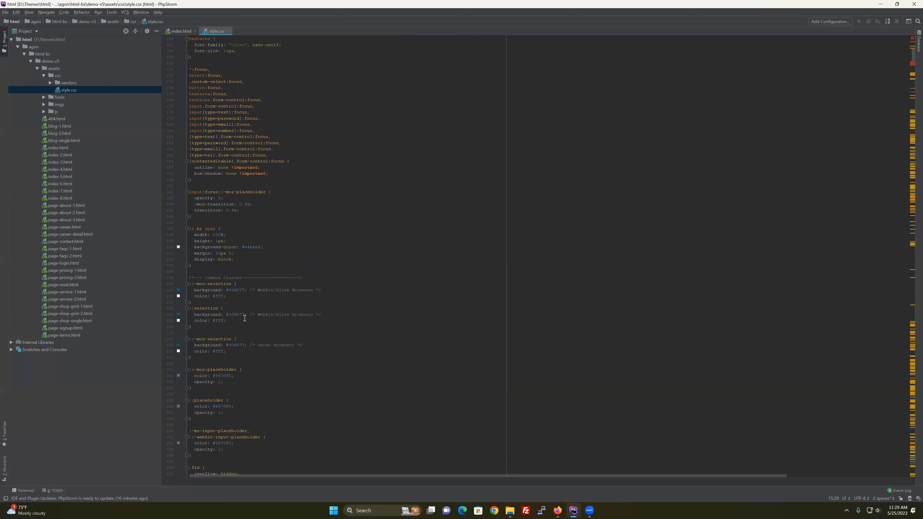
scroll(322, 271, "up", 20)
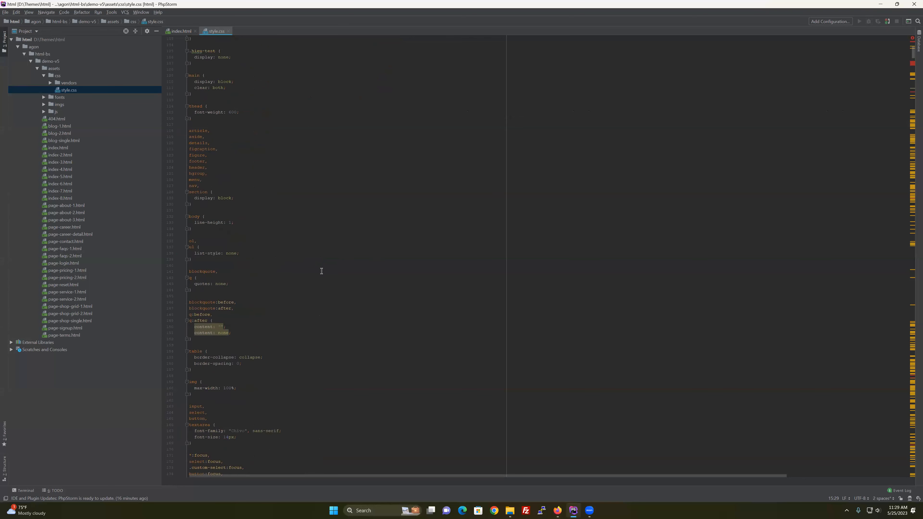
scroll(322, 271, "up", 16)
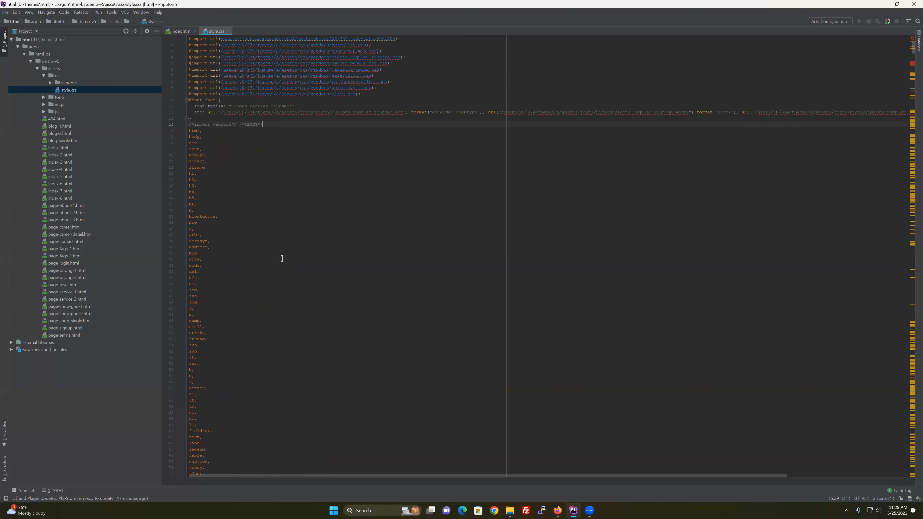
Check A Theme's asset list in Firefox, and examine the style.css link in the head of index.html in PhpStorm
left_click(557, 511)
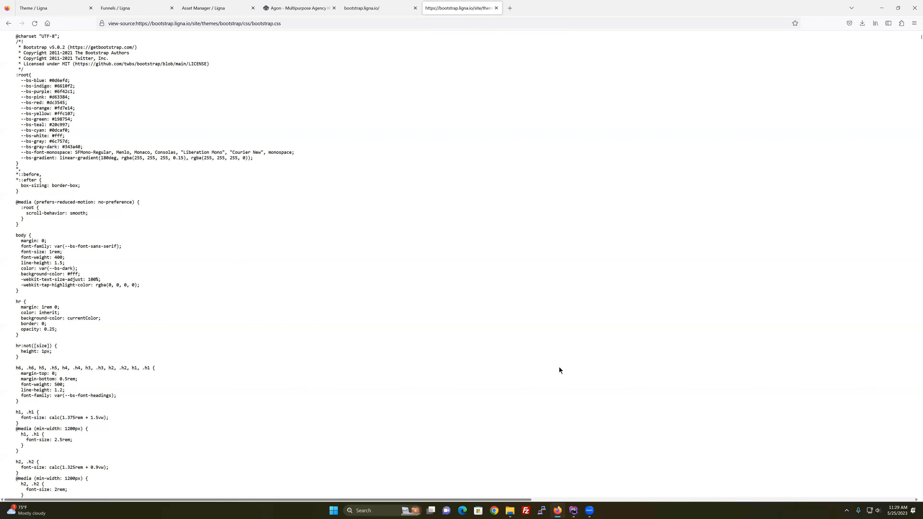
left_click(55, 10)
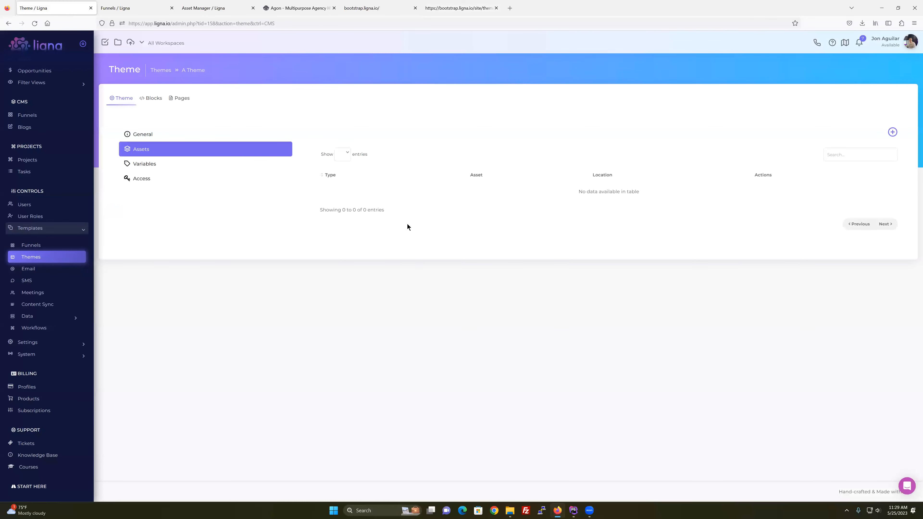
left_click(573, 511)
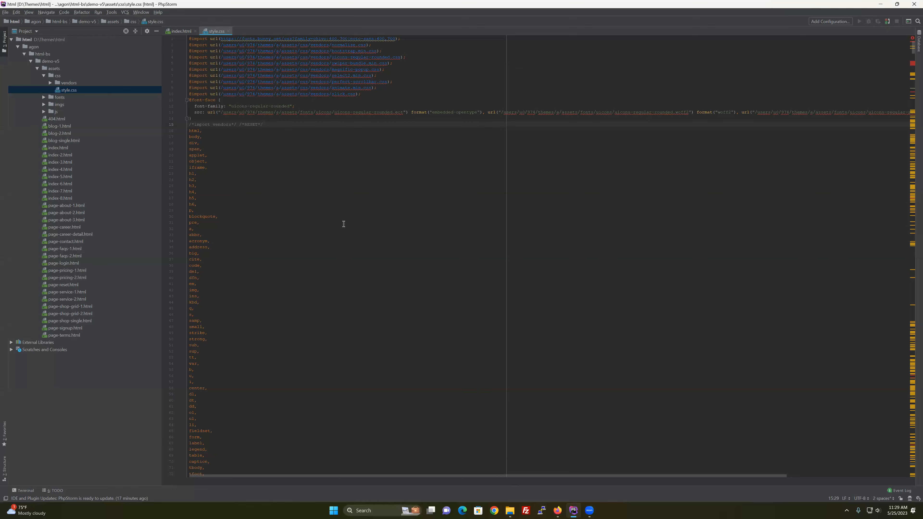
left_click(183, 31)
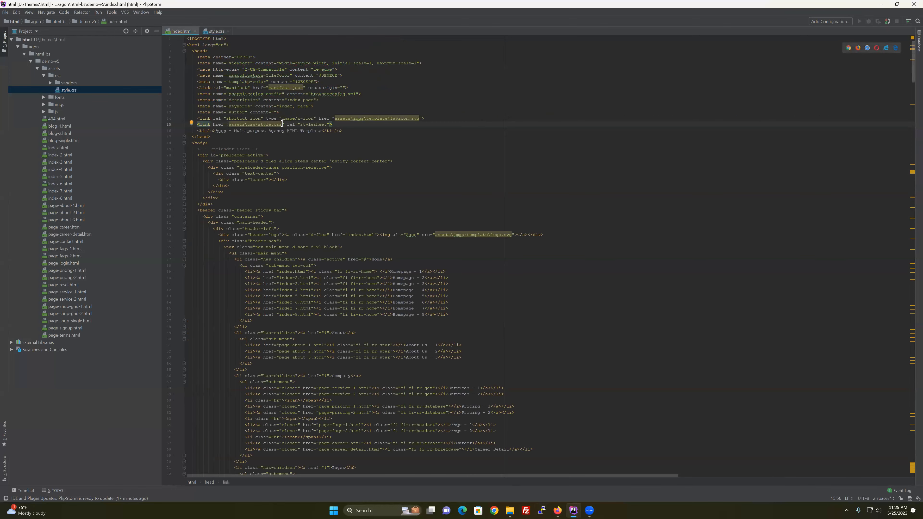
left_click_drag(282, 125, 229, 125)
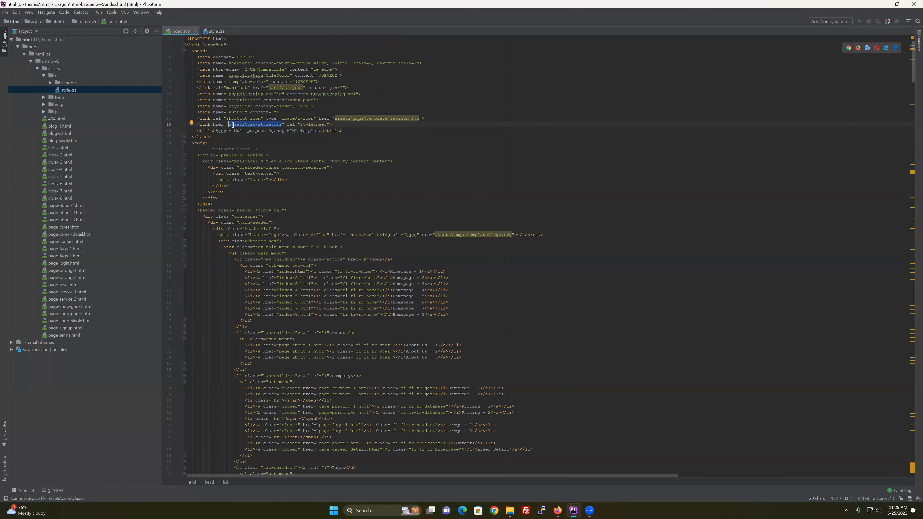
mouse_move(279, 127)
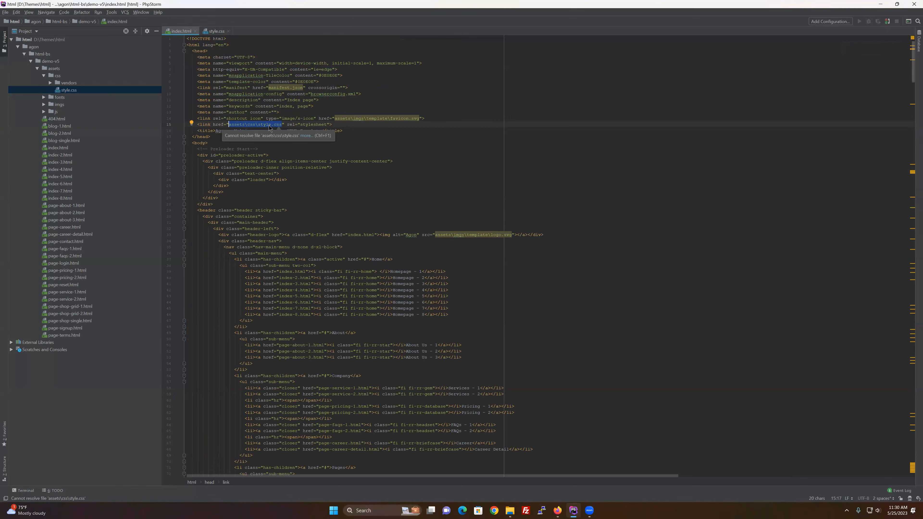
Switch to Firefox and add style.css from Home/themes/a/assets/css to A Theme's assets
key("alt+Tab")
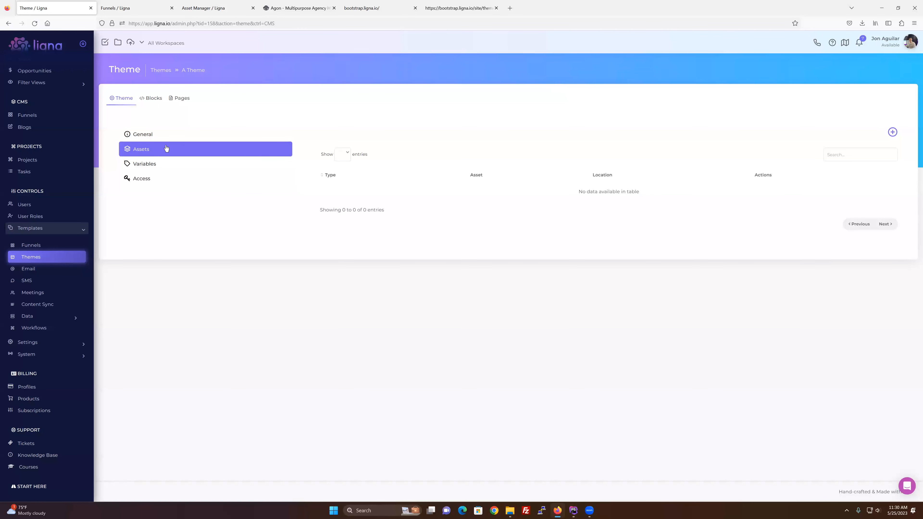
left_click(893, 132)
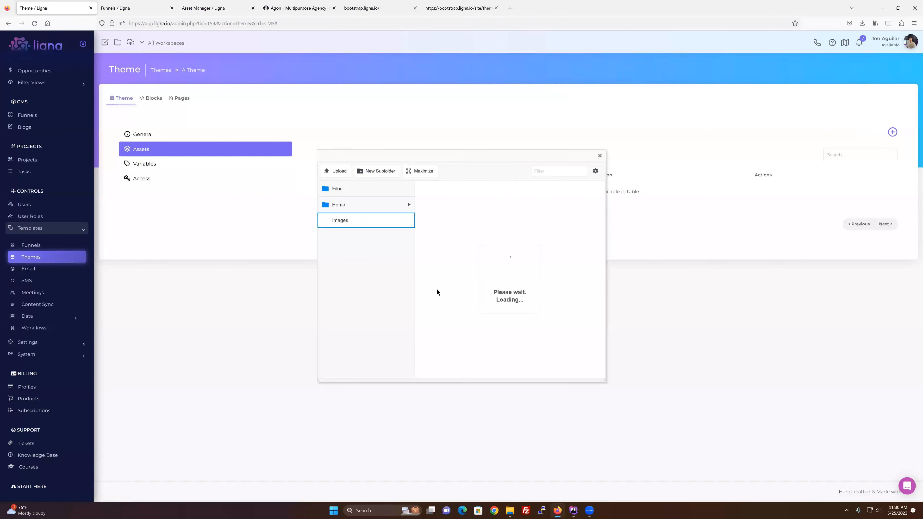
left_click(410, 206)
left_click(409, 205)
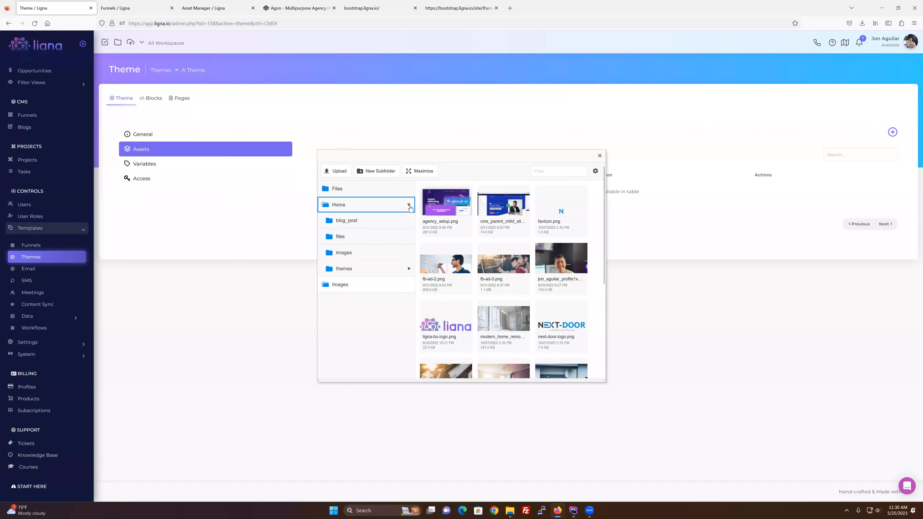
left_click(411, 272)
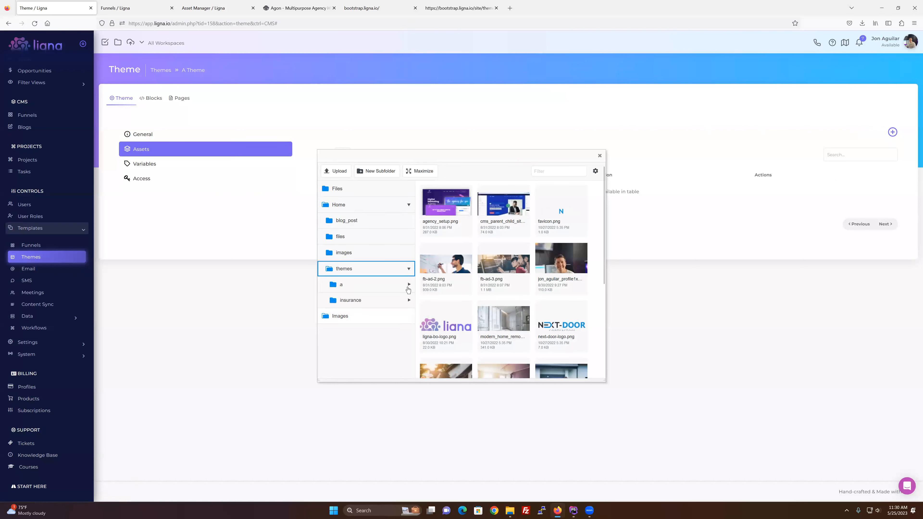
left_click(378, 289)
left_click(409, 285)
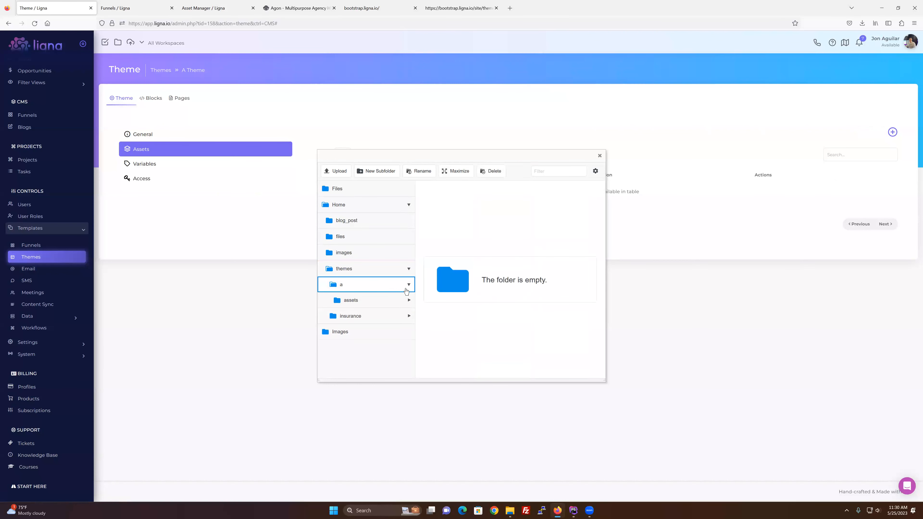
left_click(409, 301)
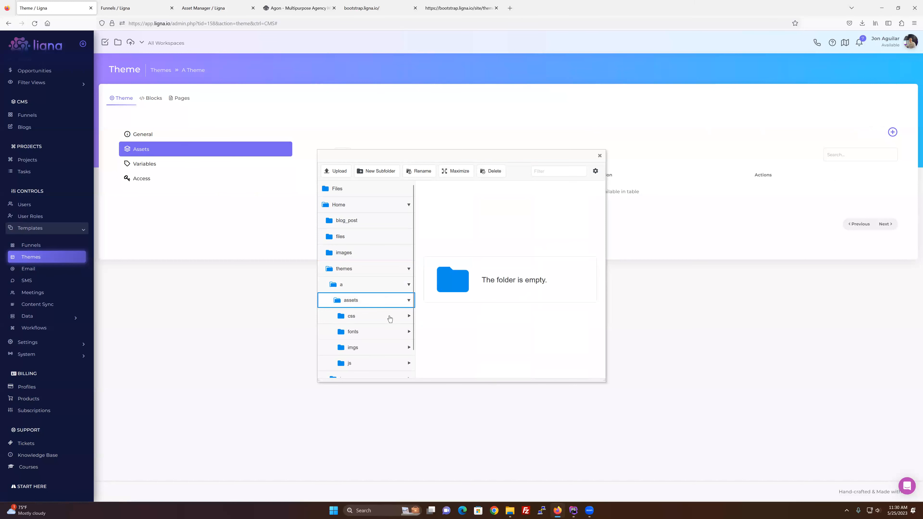
left_click(409, 316)
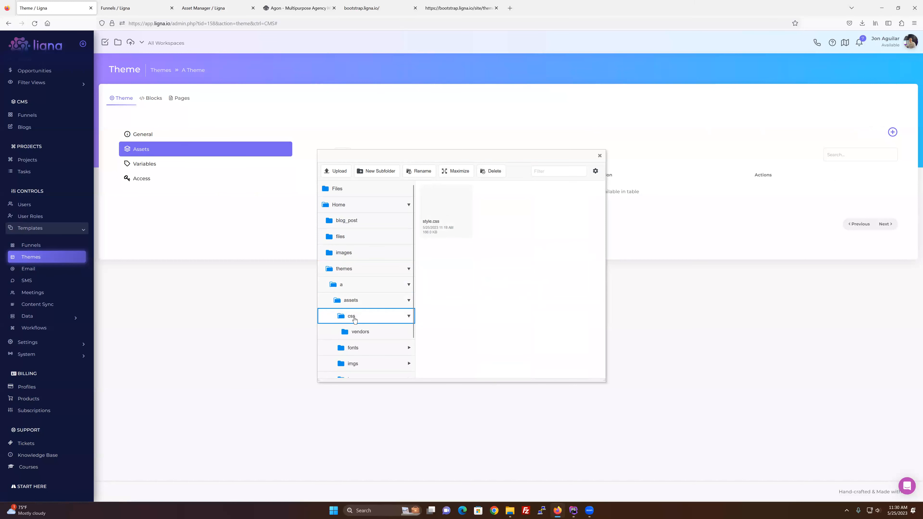
left_click(450, 218)
left_click(343, 171)
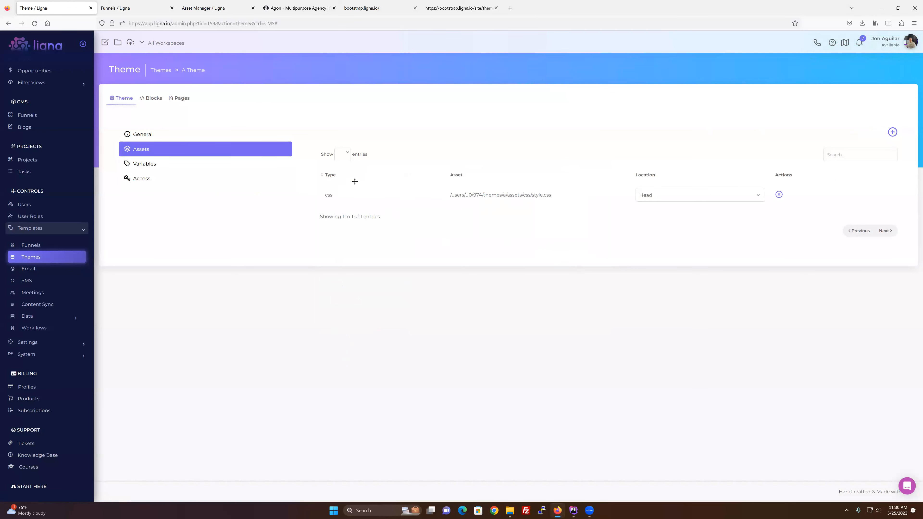
Open the css folder under themes/a/assets in the Asset Manager
left_click(202, 11)
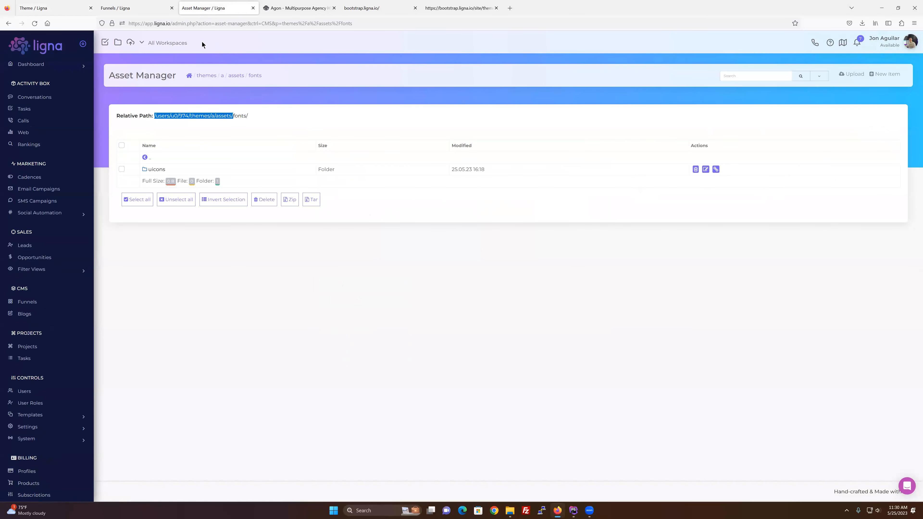
left_click(145, 157)
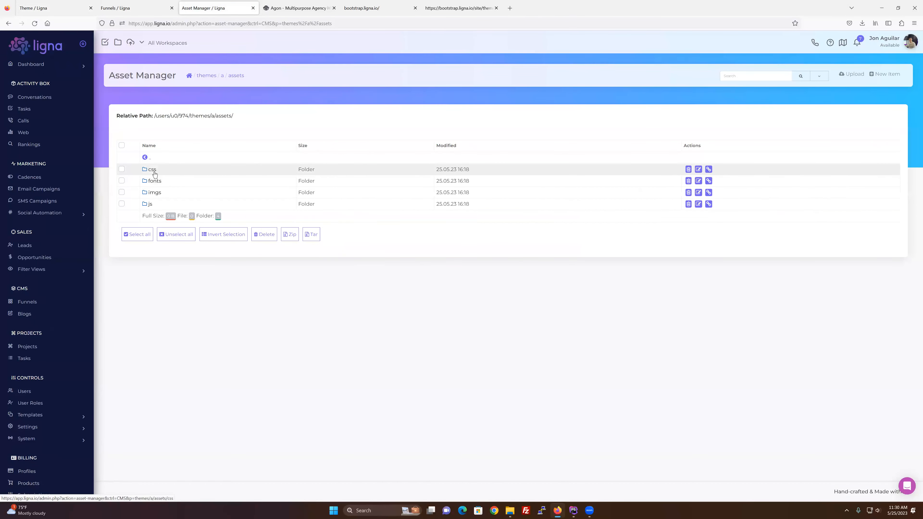
left_click(155, 172)
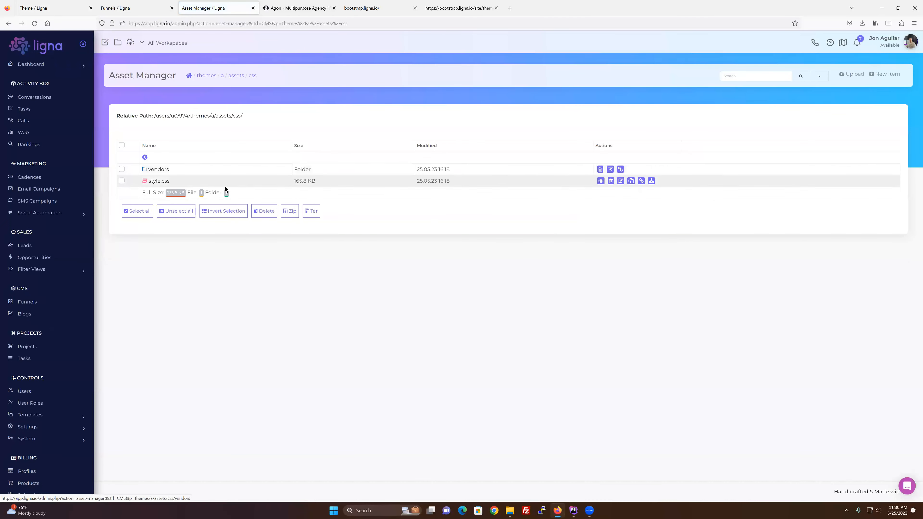